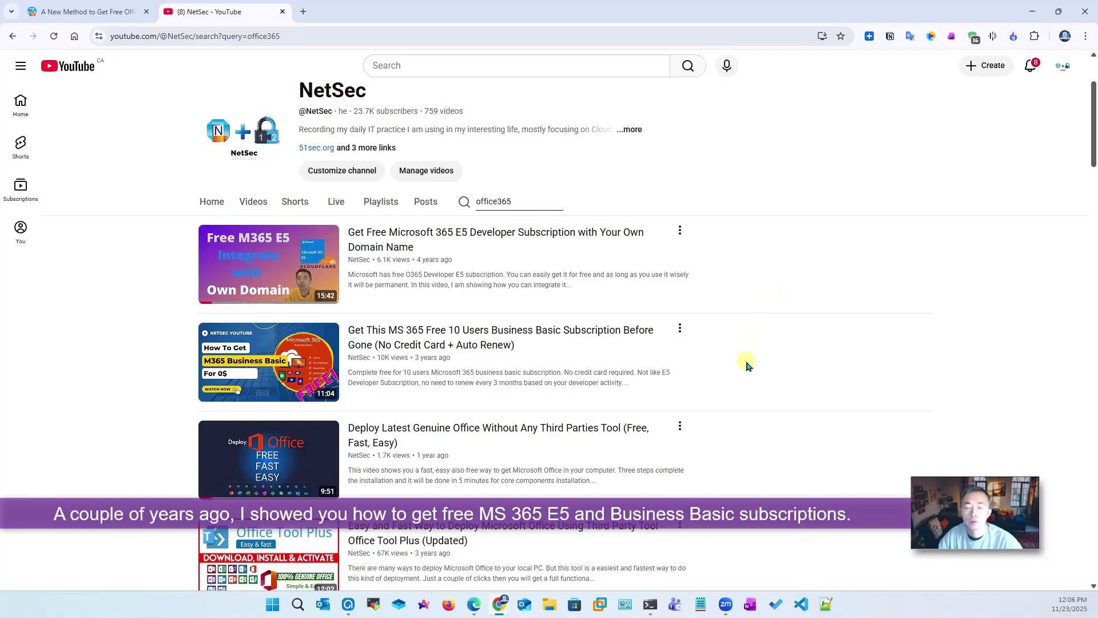
# Leave the NetSec channel's office365 results for the 'A New Method to Get Free Office365' blog tab
pyautogui.moveTo(608, 358)
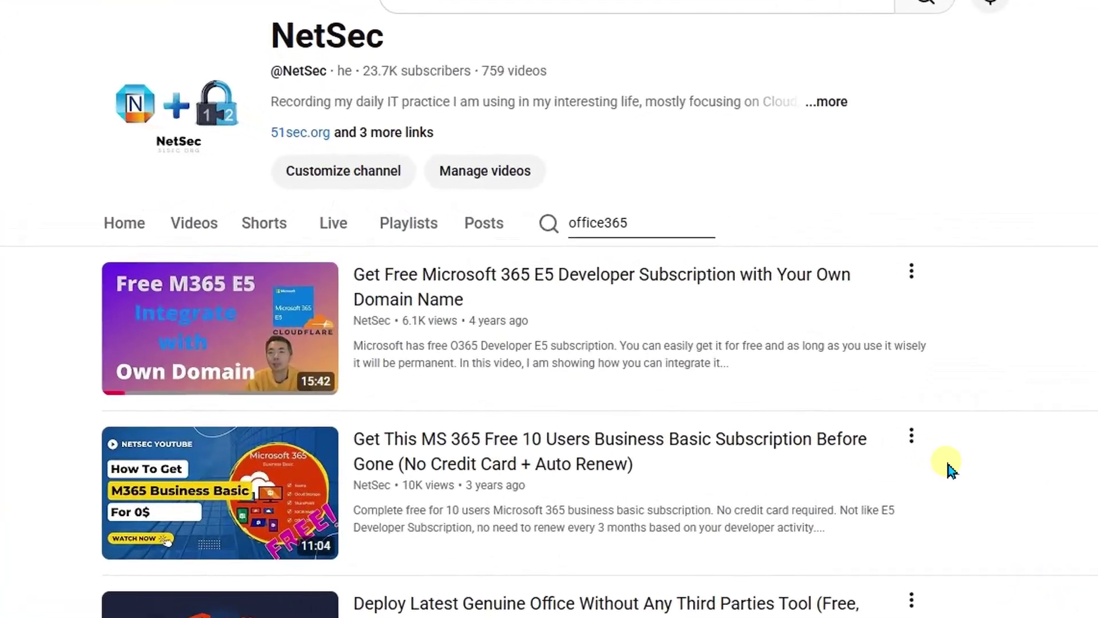
pyautogui.moveTo(907, 482)
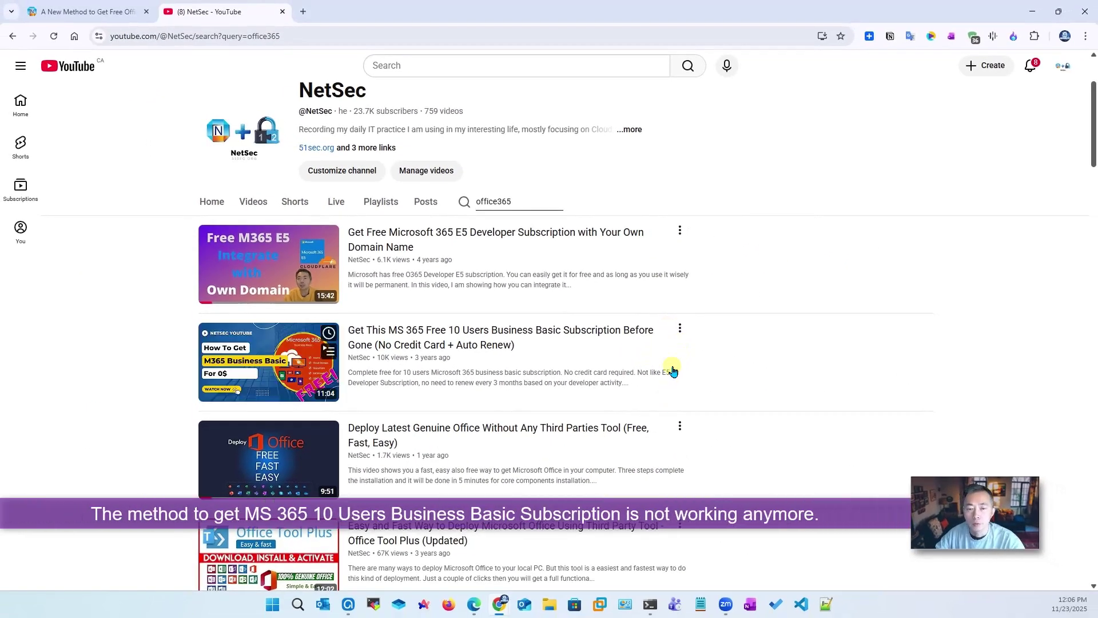
pyautogui.moveTo(510, 265)
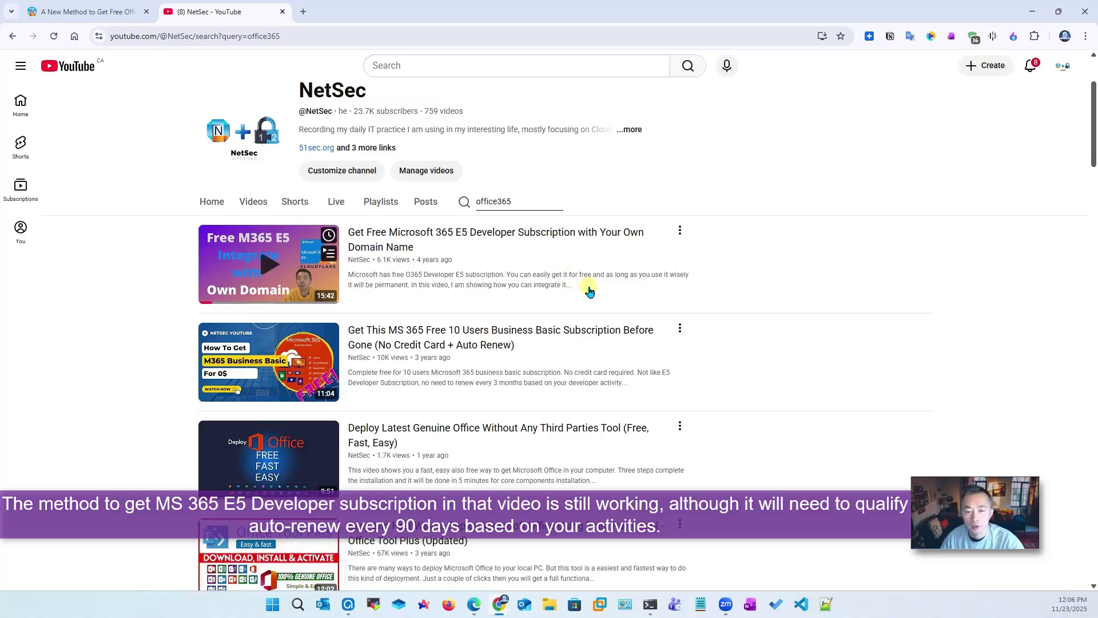
pyautogui.click(71, 8)
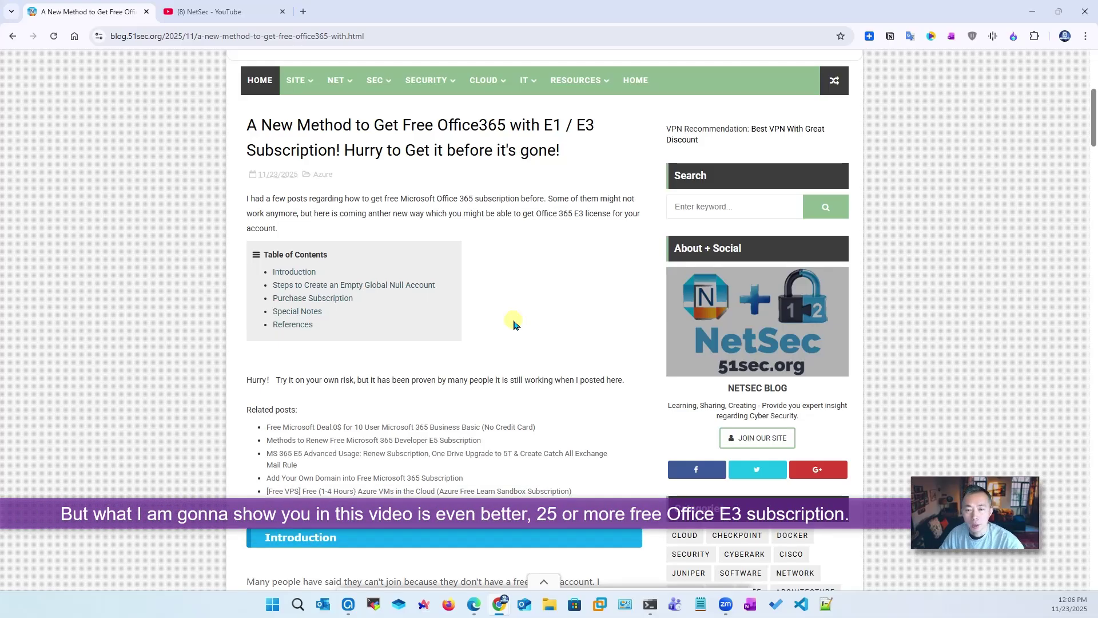
# Scroll the post to 'Steps to Create an Empty Global Null Account' and take the country=us signup link
pyautogui.scroll(-5, 513, 324)
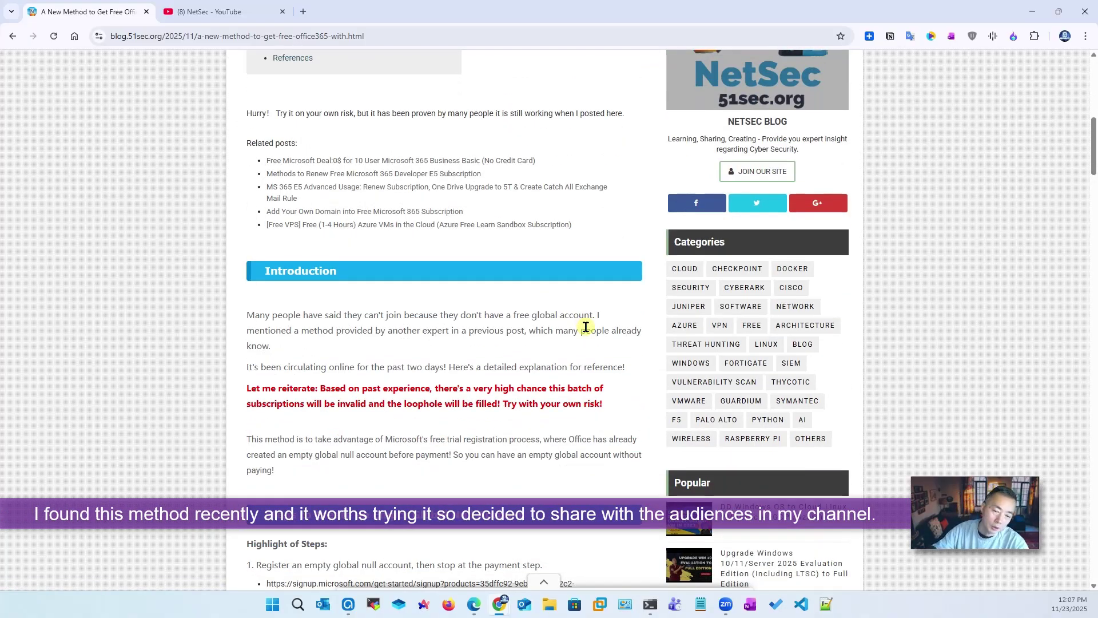
pyautogui.scroll(-7, 586, 327)
pyautogui.scroll(-7, 551, 438)
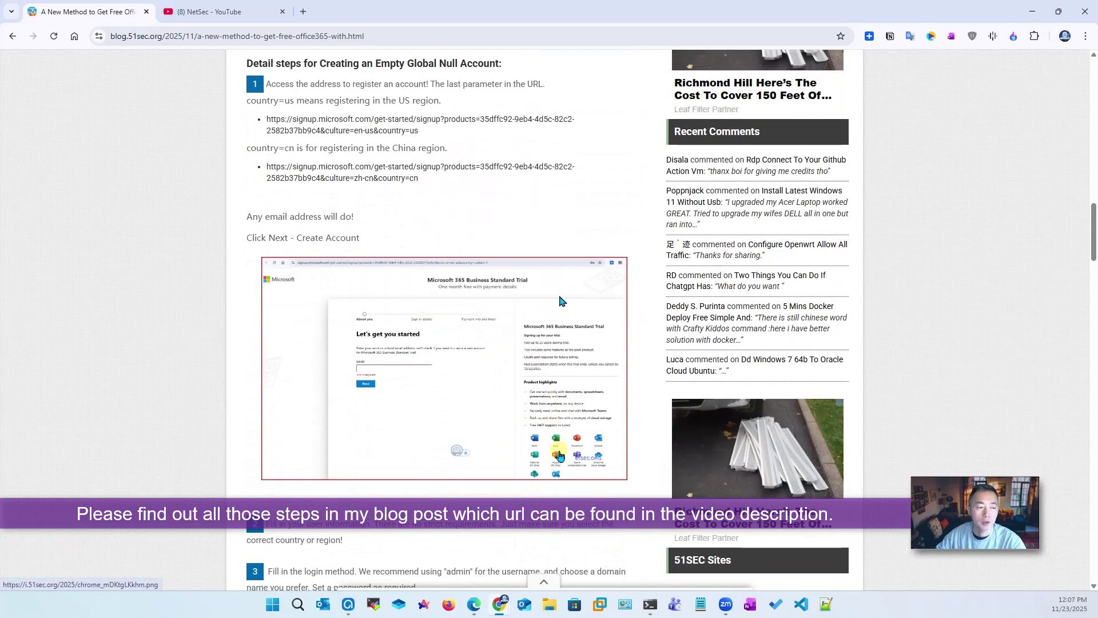
pyautogui.scroll(-3, 501, 561)
pyautogui.scroll(3, 504, 347)
pyautogui.scroll(2, 504, 346)
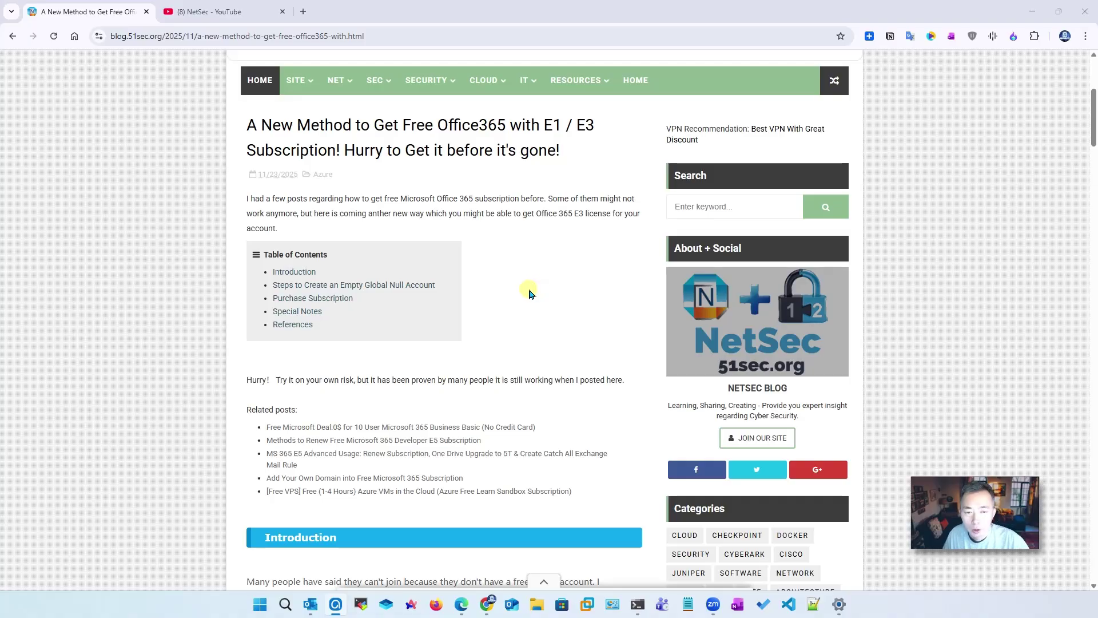
pyautogui.scroll(-7, 529, 293)
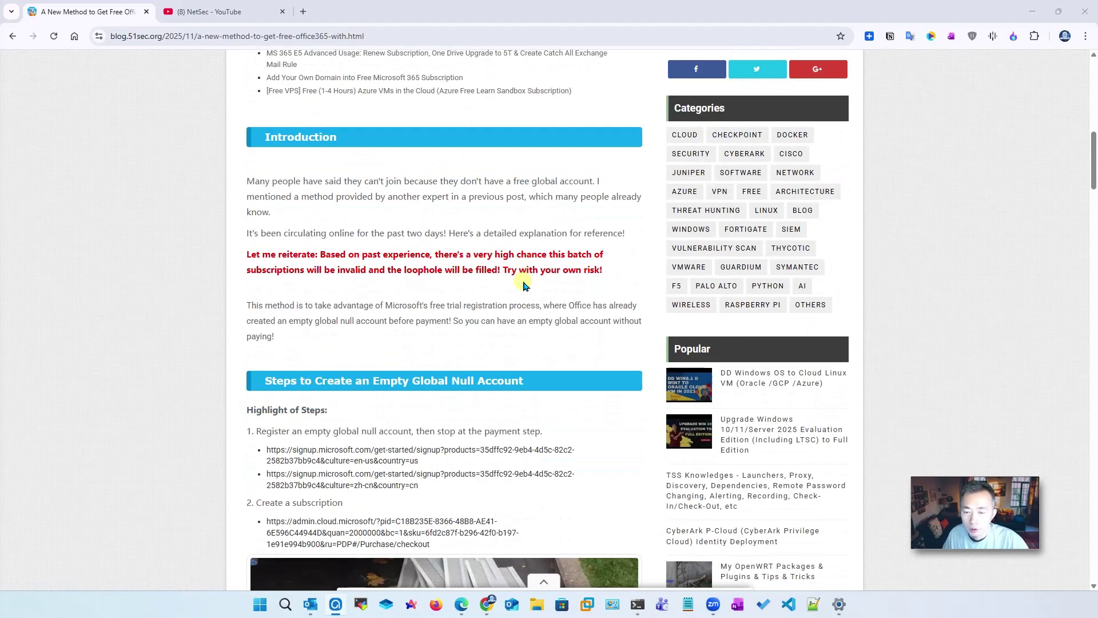
pyautogui.click(429, 461)
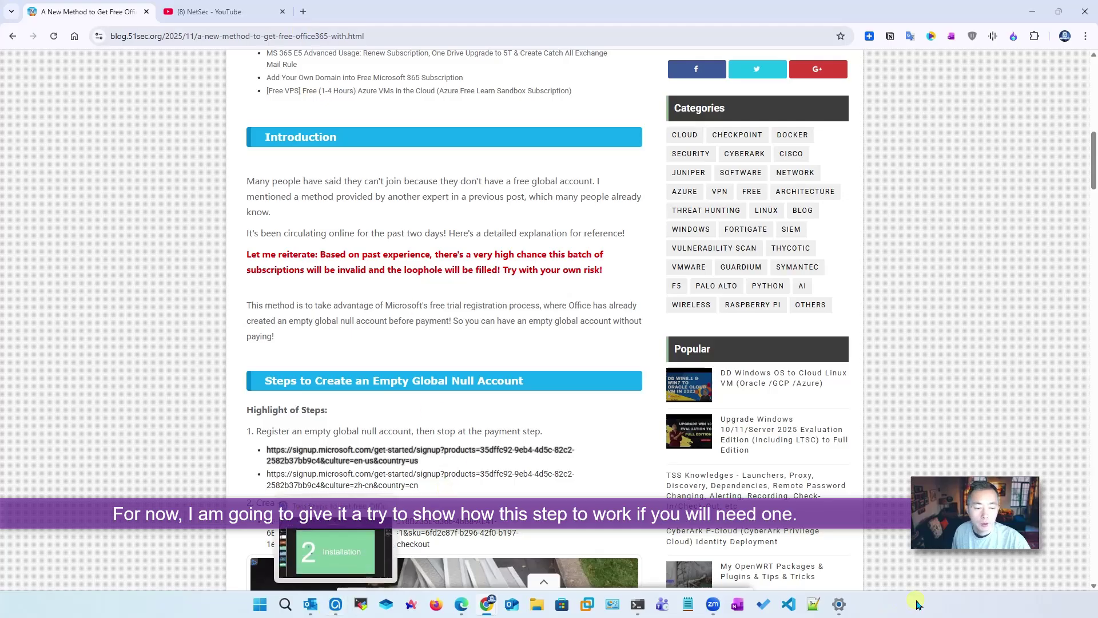
# Load the copied Business Standard Trial signup link in the InPrivate window
pyautogui.click(463, 604)
pyautogui.click(228, 37)
pyautogui.write('https://signup.microsoft.com/get-started/signup?products=35dffc92-9eb4-4d5c-82c2-2582b37bb9c4&culture=en-us&country=us')
pyautogui.press('Return')
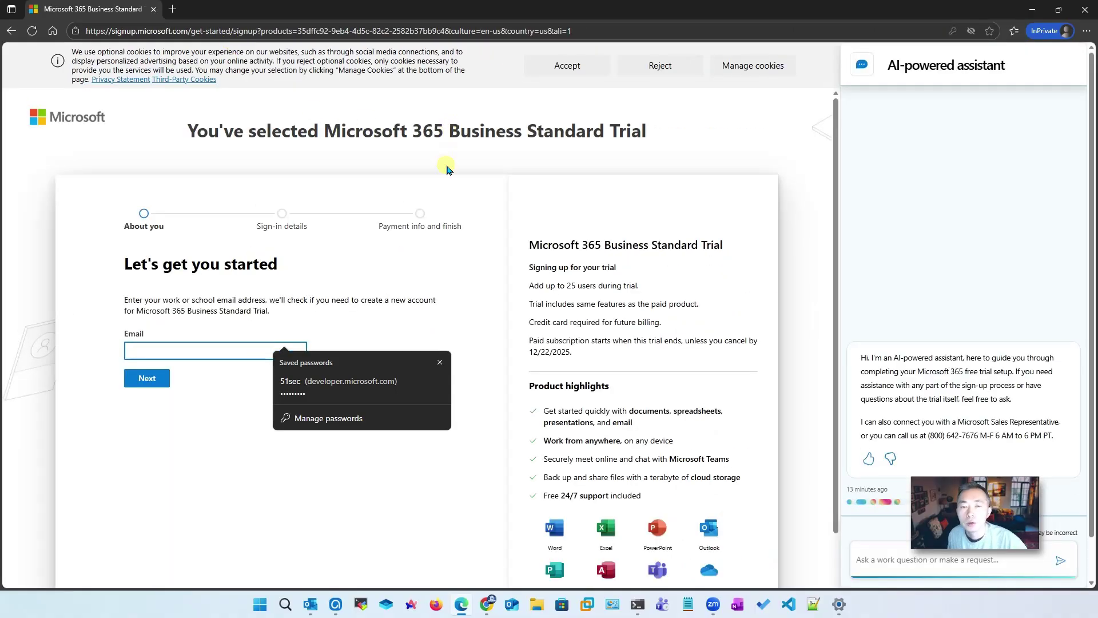
# Enter the work email address and submit it to check for an existing account
pyautogui.click(176, 348)
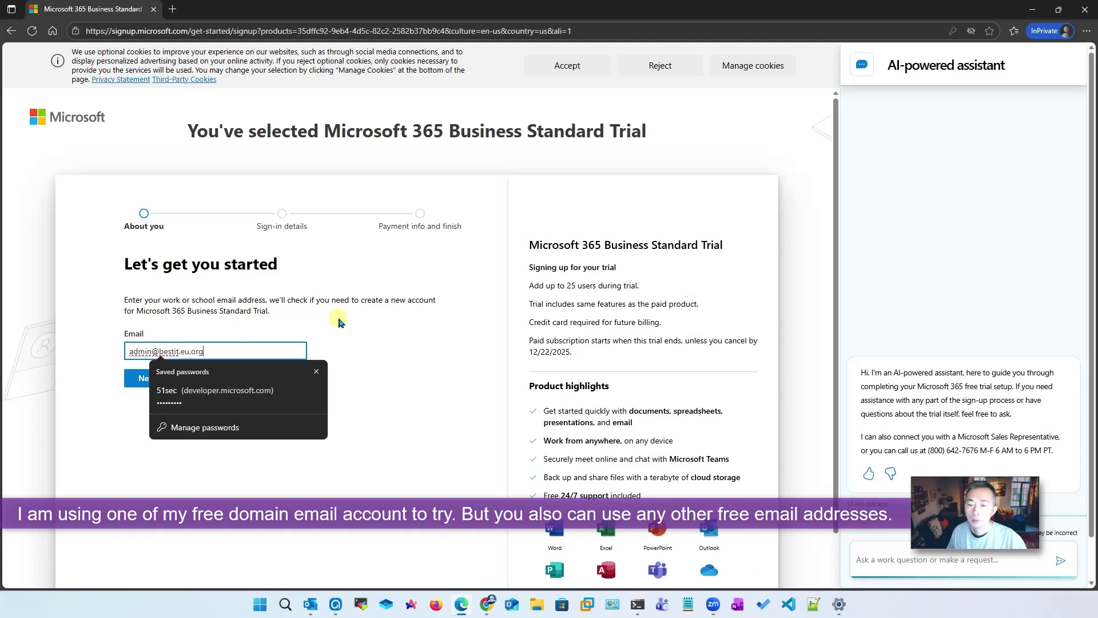
pyautogui.click(339, 322)
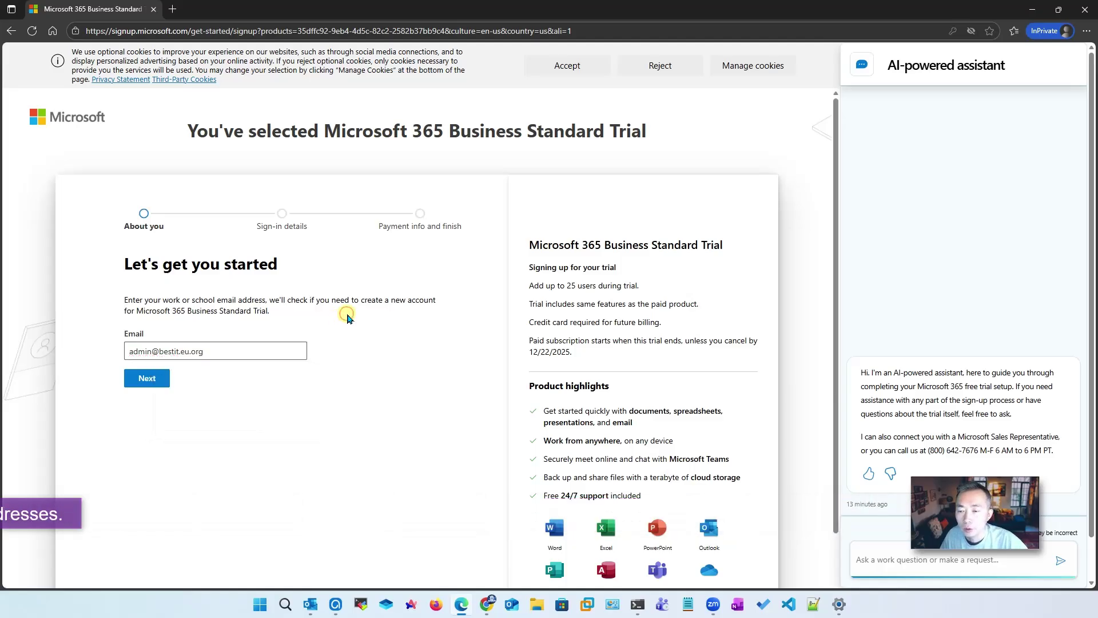
pyautogui.click(157, 381)
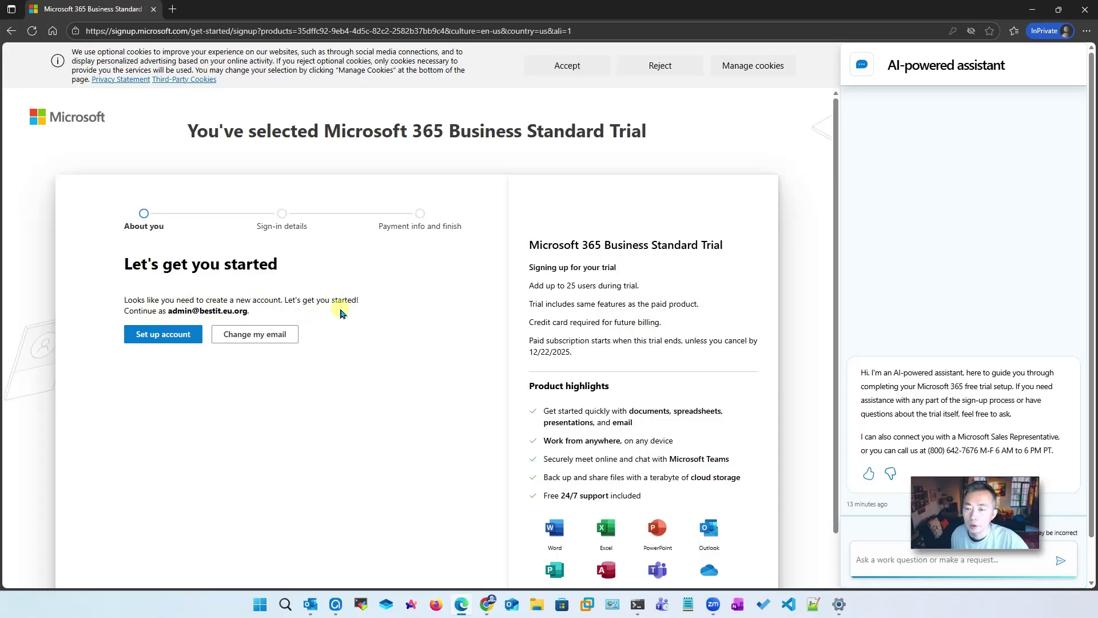
# Start a new account and fill in the name, job title Manager, business phone and company BestIT
pyautogui.click(191, 338)
pyautogui.click(227, 319)
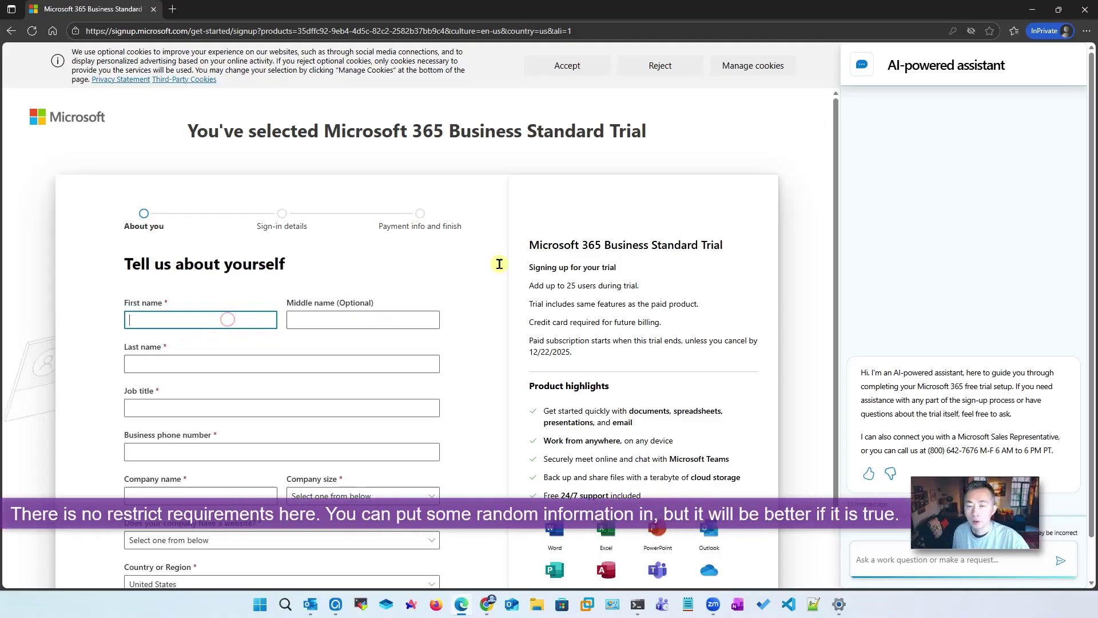
pyautogui.write('J')
pyautogui.write('on')
pyautogui.press('Tab')
pyautogui.write('BestIT')
pyautogui.press('Tab')
pyautogui.write('Manager')
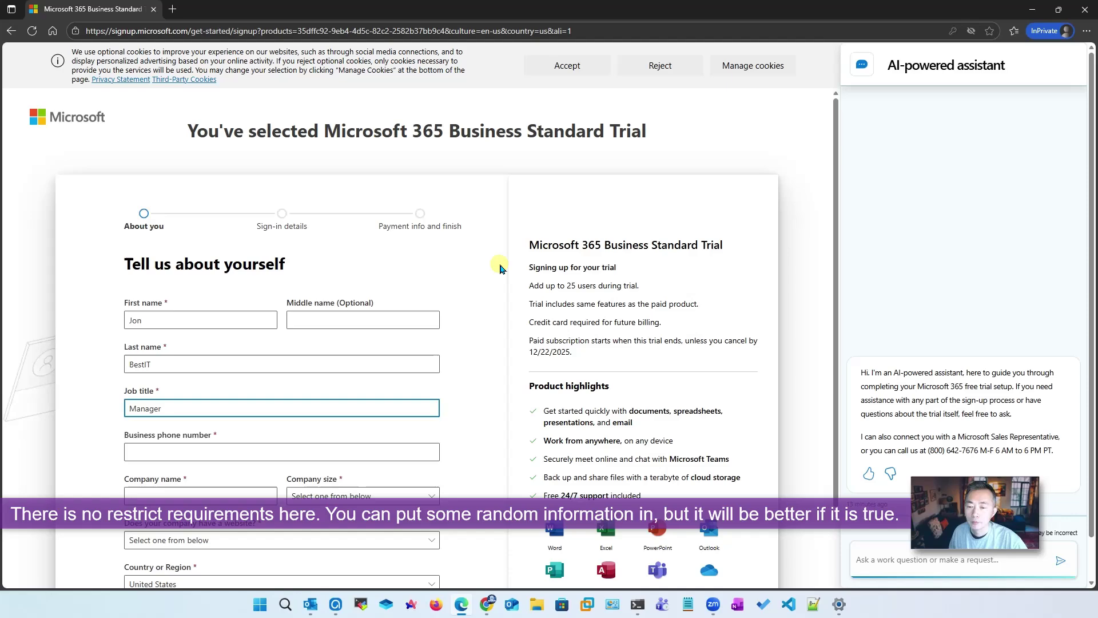
pyautogui.scroll(-2, 401, 286)
pyautogui.click(324, 325)
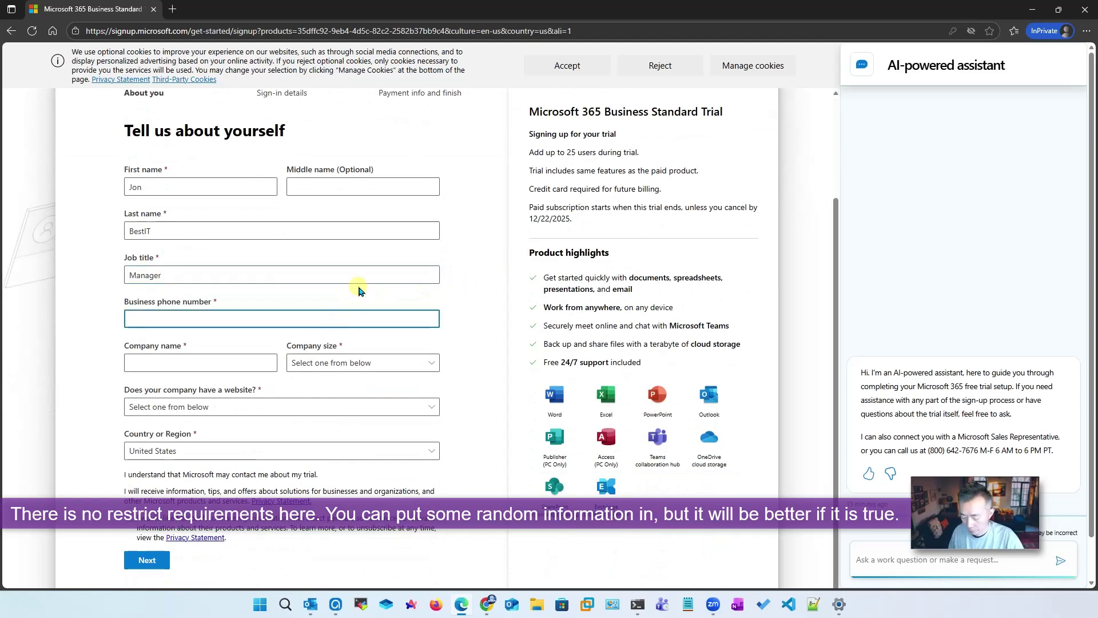
pyautogui.press('Tab')
pyautogui.write('BestIT')
pyautogui.press('Tab')
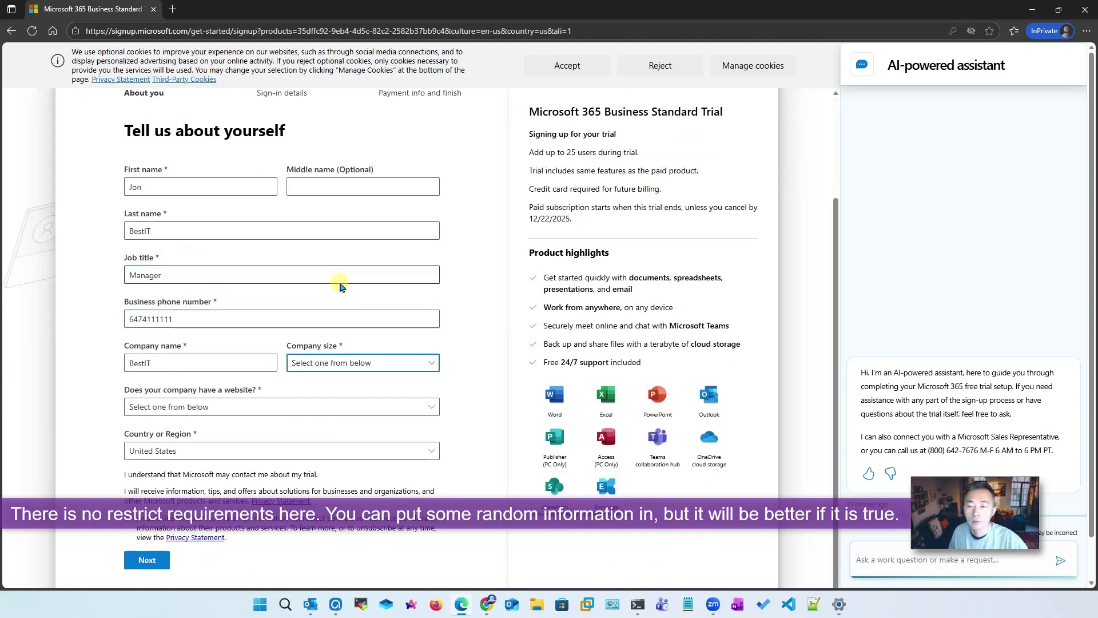
# Choose 2-4 people, no website, country Canada, accept Microsoft offers, and submit the details
pyautogui.click(412, 362)
pyautogui.click(339, 422)
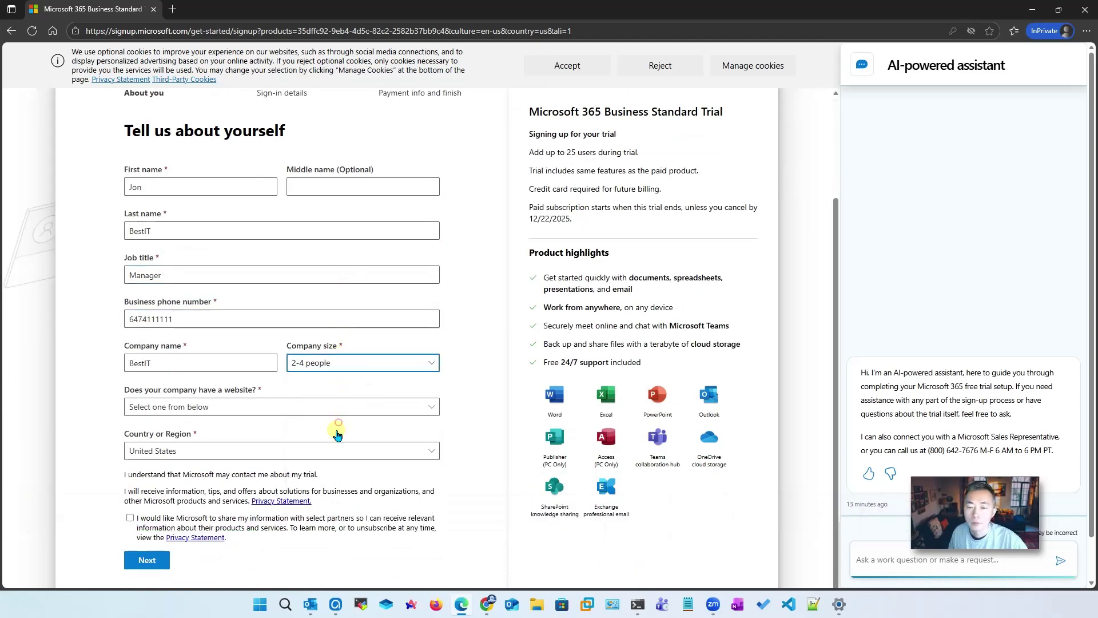
pyautogui.click(232, 407)
pyautogui.click(213, 466)
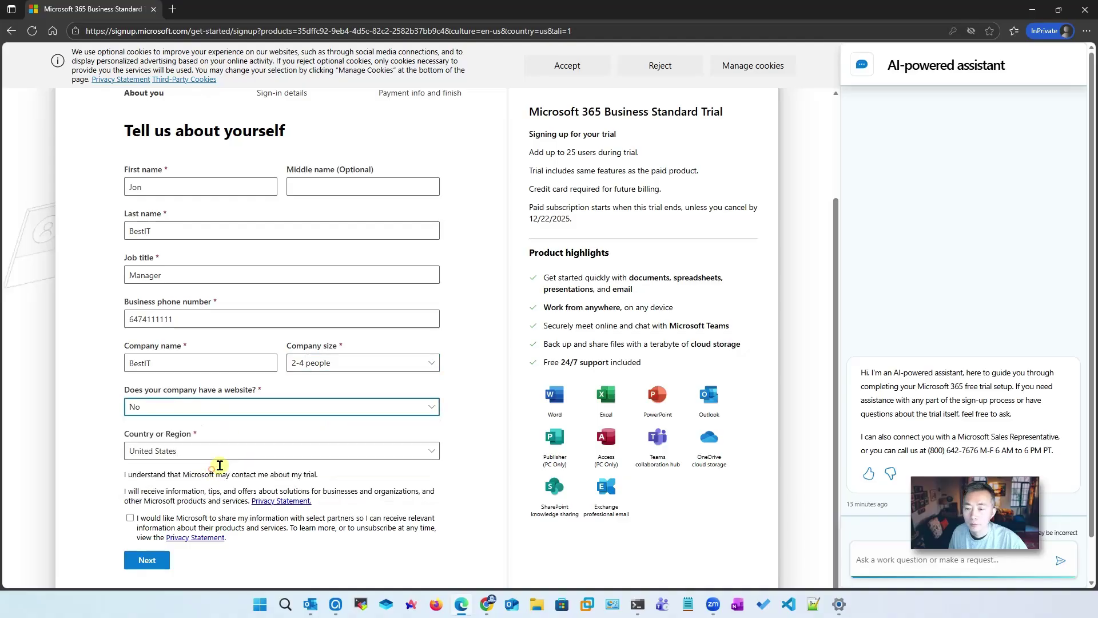
pyautogui.click(246, 451)
pyautogui.scroll(15, 481, 275)
pyautogui.scroll(20, 475, 279)
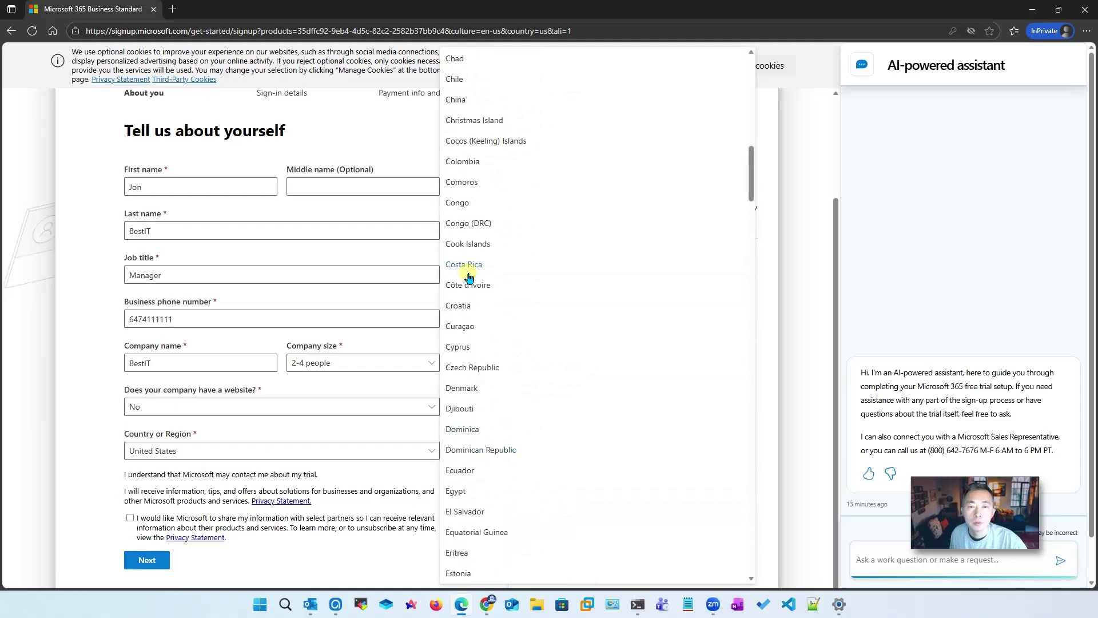
pyautogui.scroll(3, 469, 278)
pyautogui.click(460, 106)
pyautogui.scroll(-1, 333, 459)
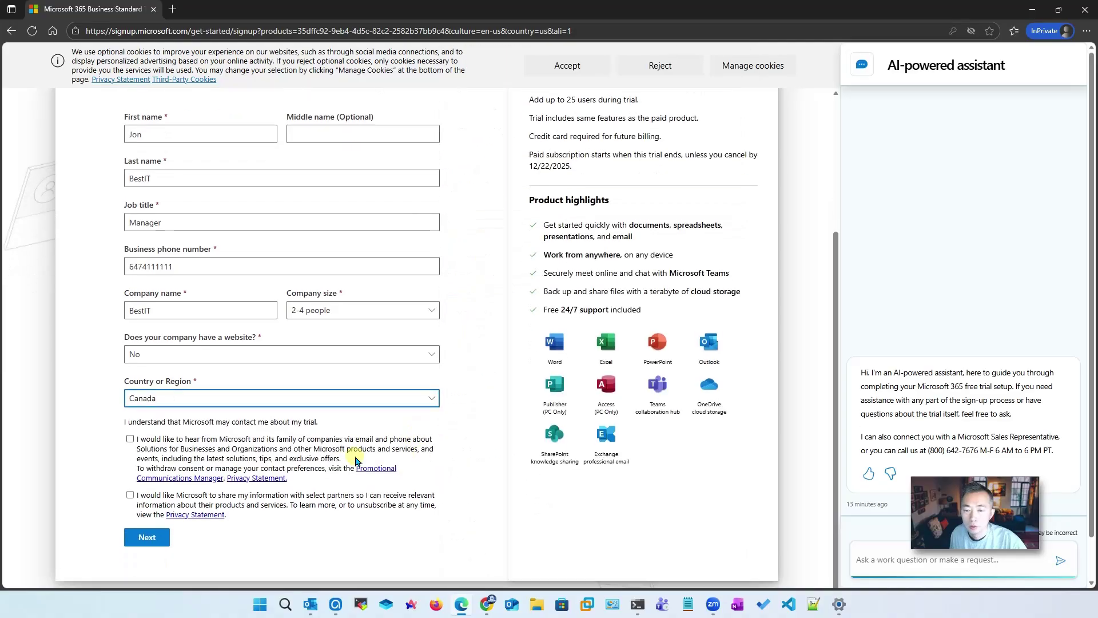
pyautogui.click(130, 438)
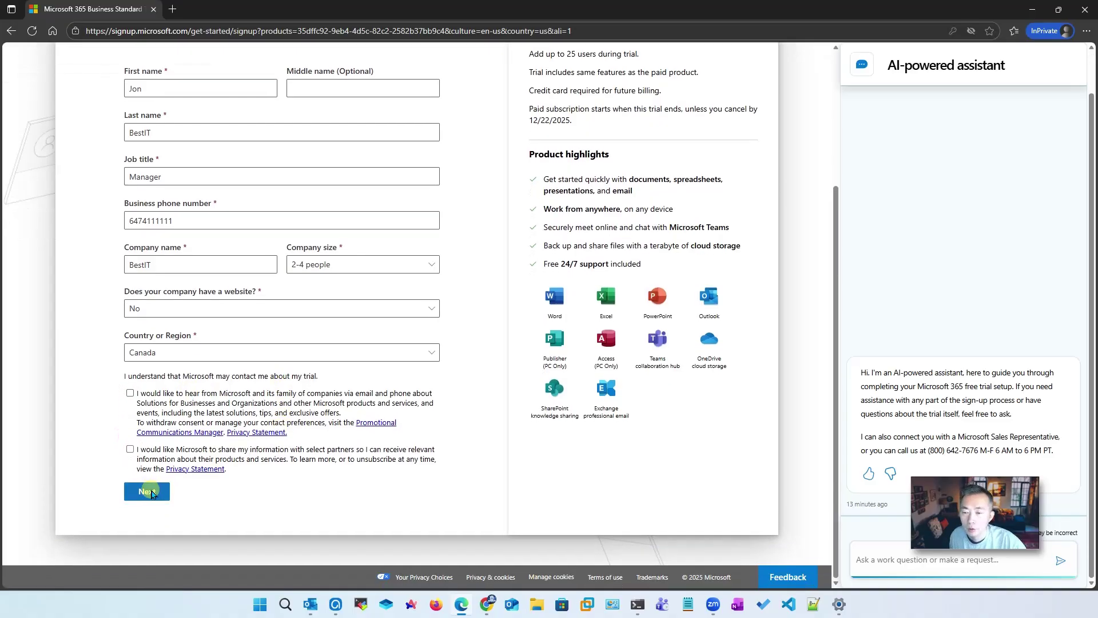
pyautogui.click(147, 490)
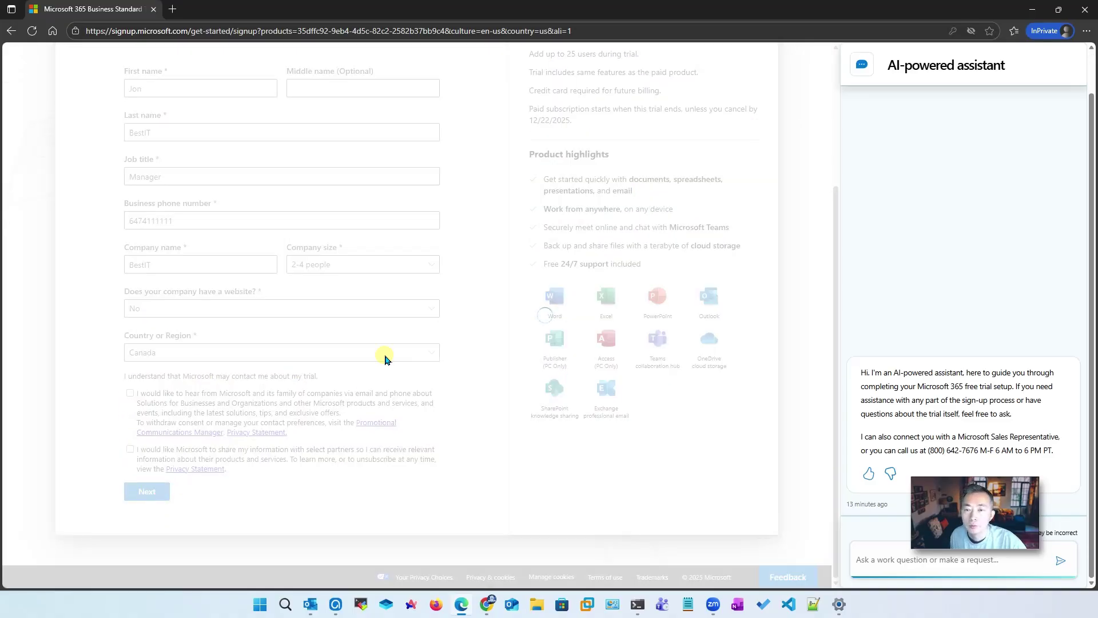
# Change the username to 'admin' and save an available domain name instead of the taken BestIT one
pyautogui.moveTo(181, 233); pyautogui.dragTo(92, 235)
pyautogui.write('a')
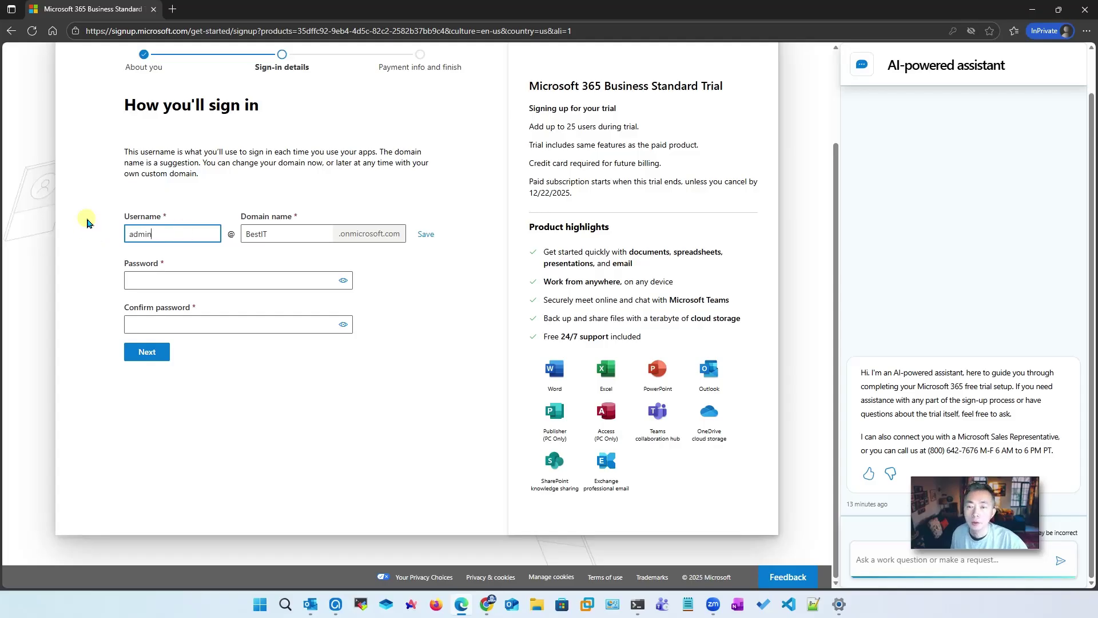
pyautogui.write('dmin')
pyautogui.click(406, 260)
pyautogui.moveTo(422, 234); pyautogui.dragTo(426, 234)
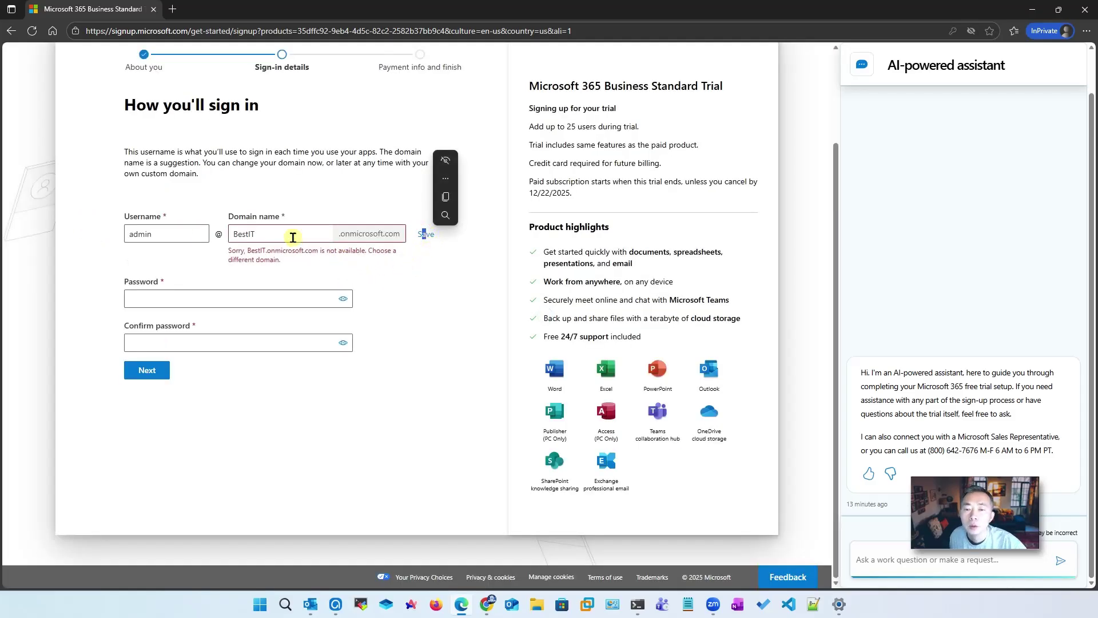
pyautogui.click(292, 234)
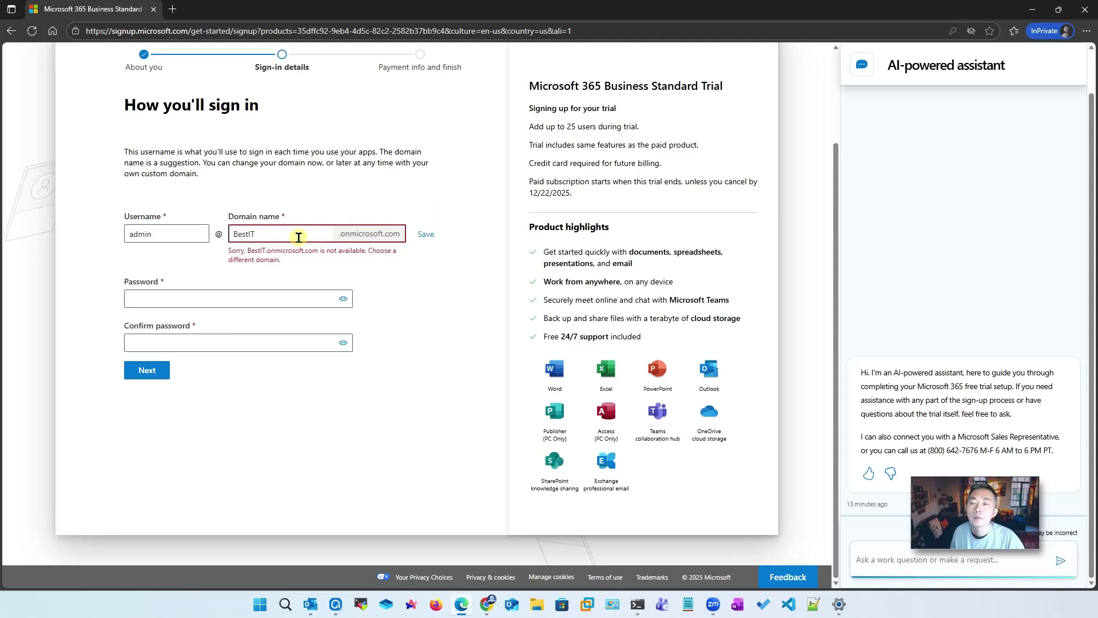
pyautogui.click(427, 237)
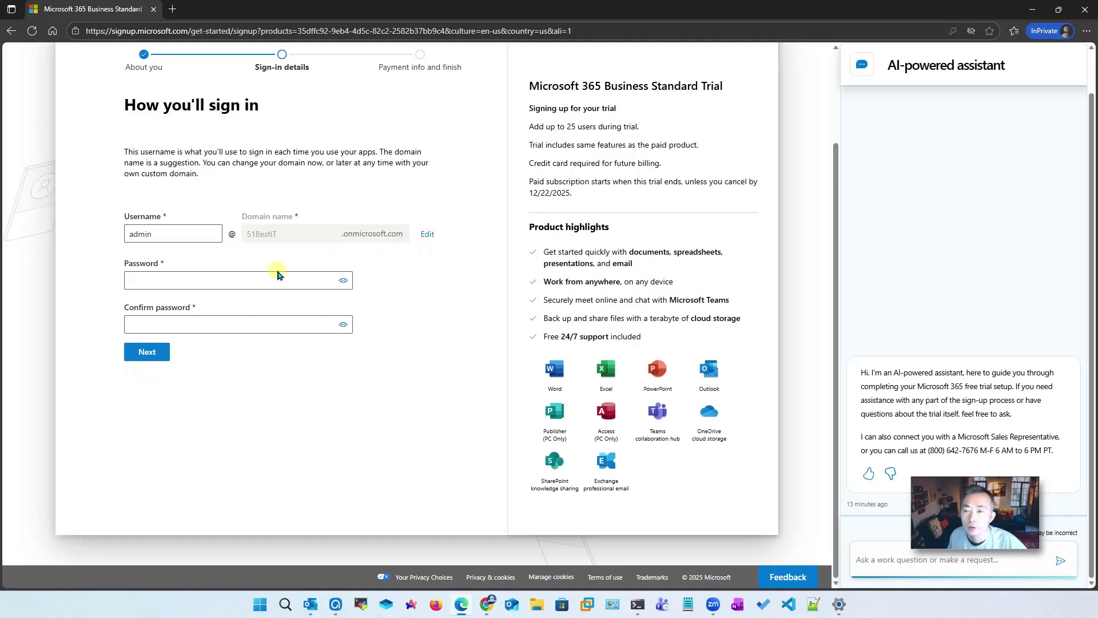
# Enter and confirm the admin password, then create the account
pyautogui.click(246, 281)
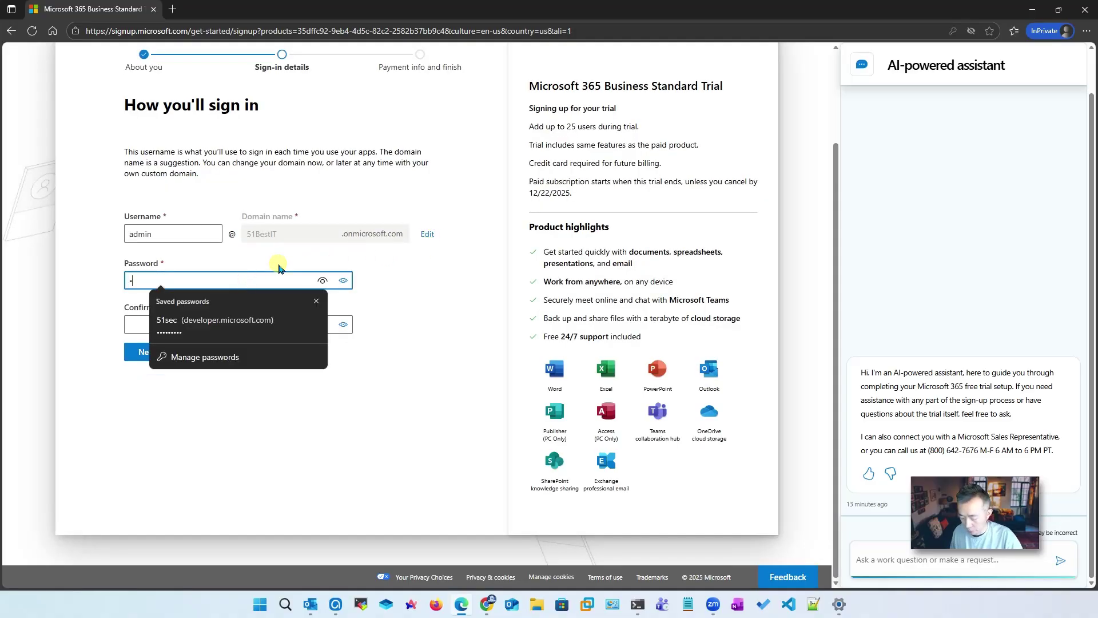
pyautogui.write('•••••••••')
pyautogui.press('Tab')
pyautogui.write('•••••••••')
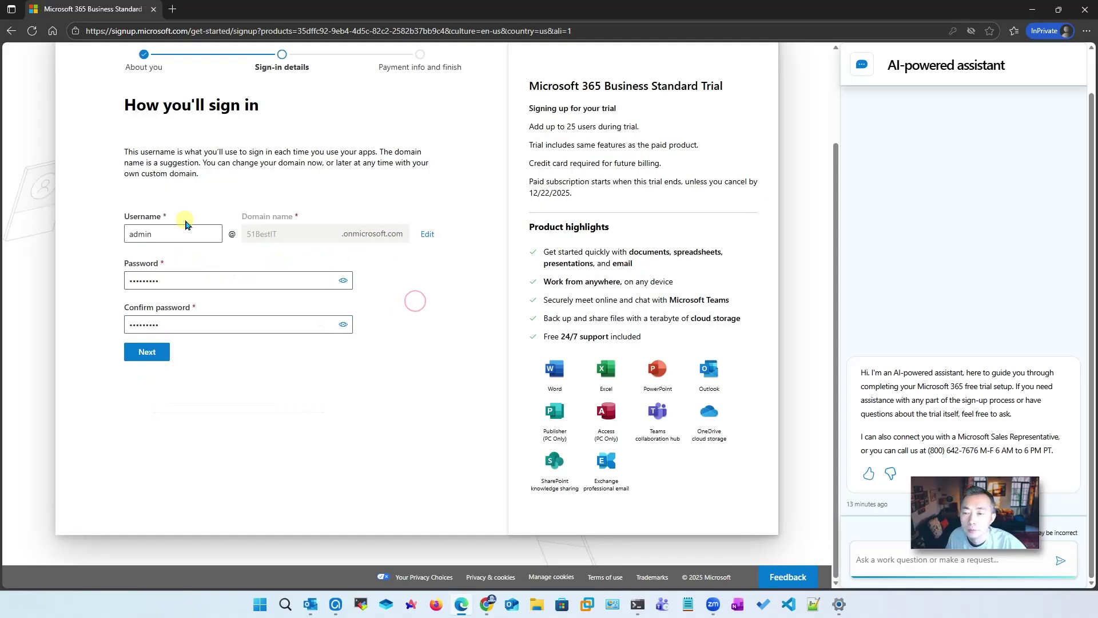
pyautogui.click(157, 352)
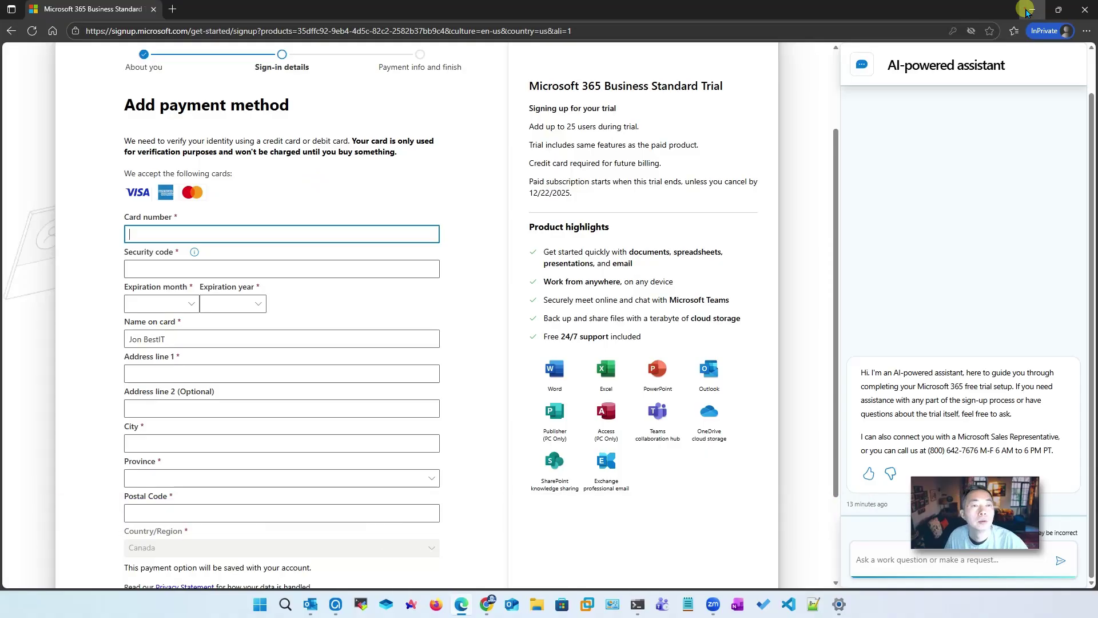
# Copy the blog's 25-licence E3 Developer purchase link from Purchase Subscription, then minimise the browser
pyautogui.hotkey('alt', 'Tab')
pyautogui.scroll(-2, 405, 294)
pyautogui.scroll(-20, 406, 295)
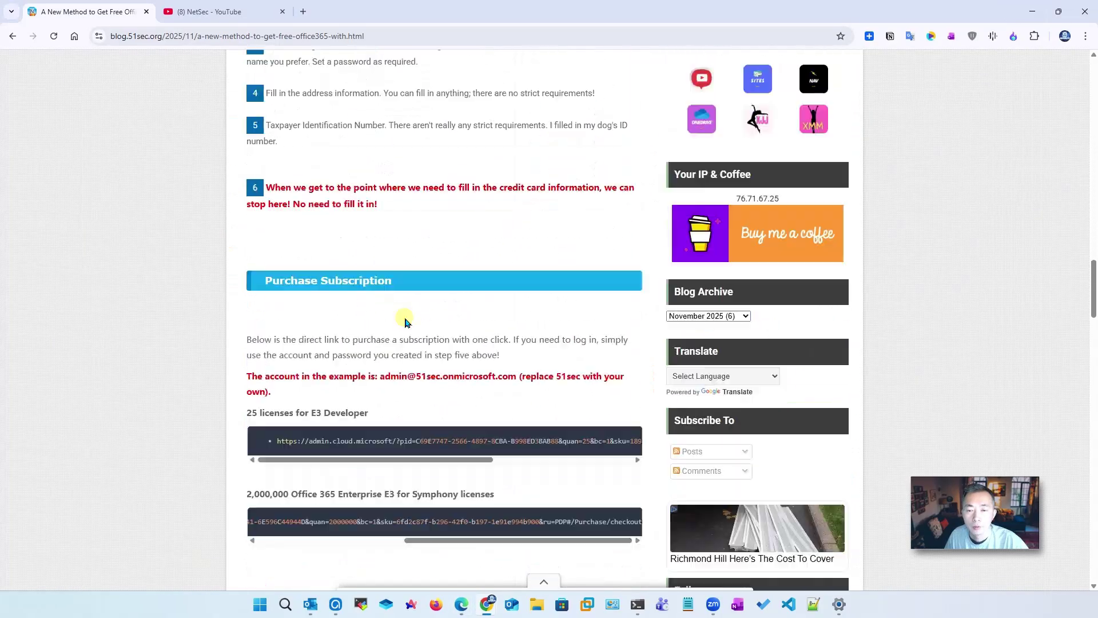
pyautogui.scroll(5, 410, 318)
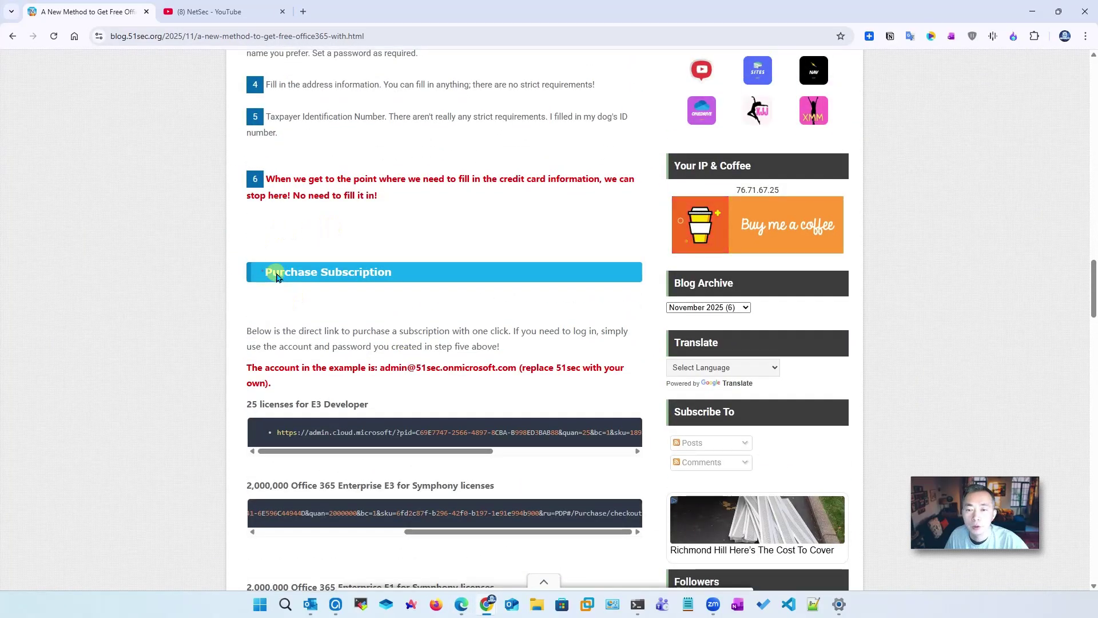
pyautogui.scroll(-2, 430, 326)
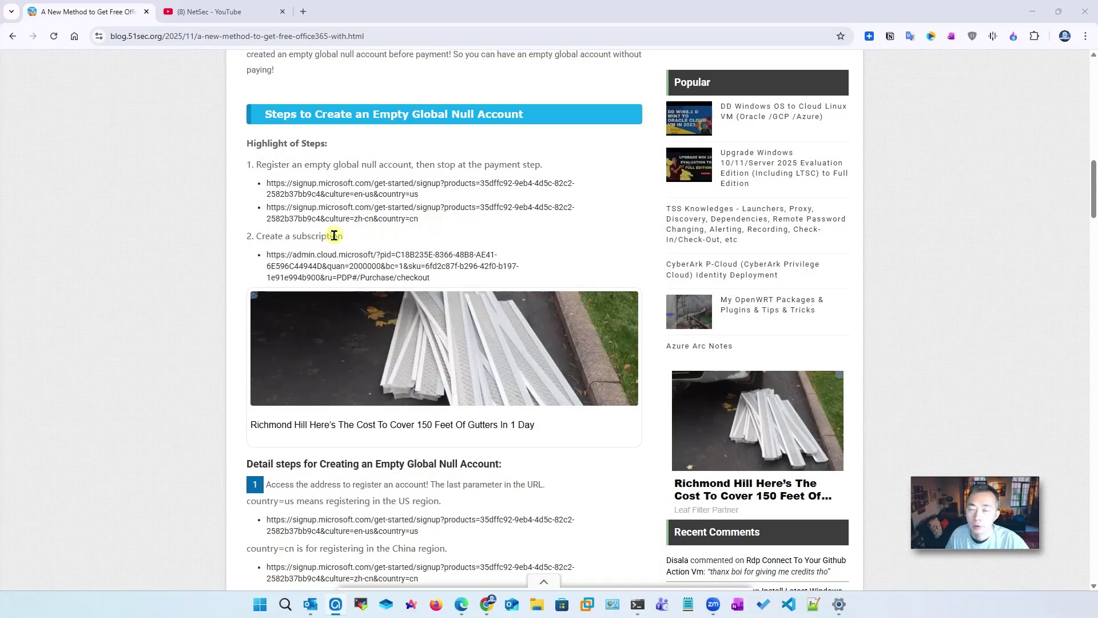
pyautogui.scroll(-18, 363, 312)
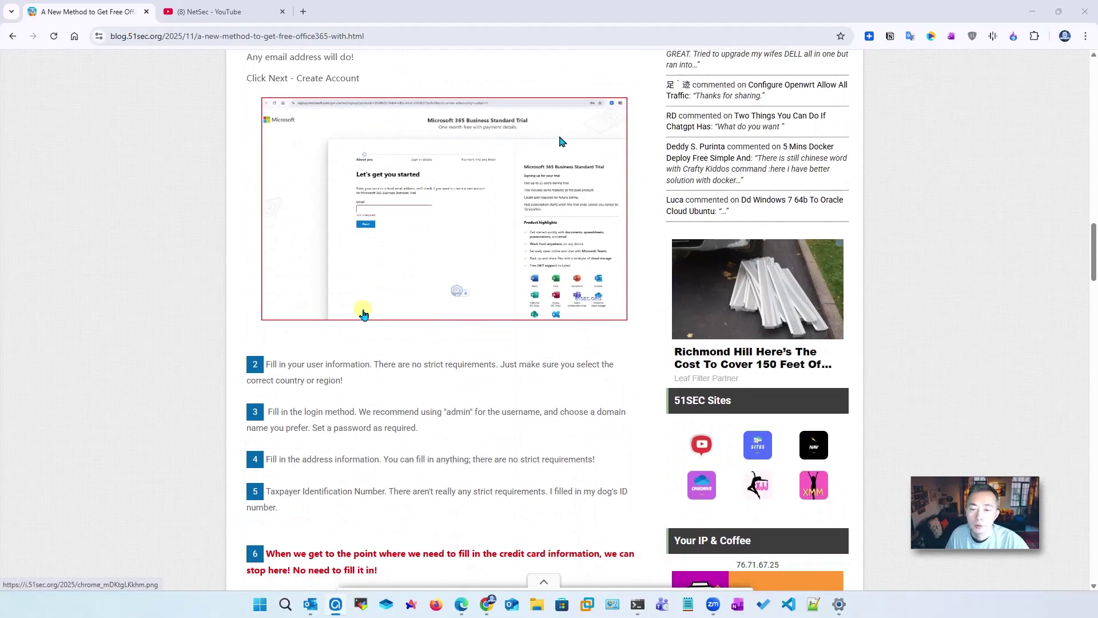
pyautogui.scroll(-2, 362, 313)
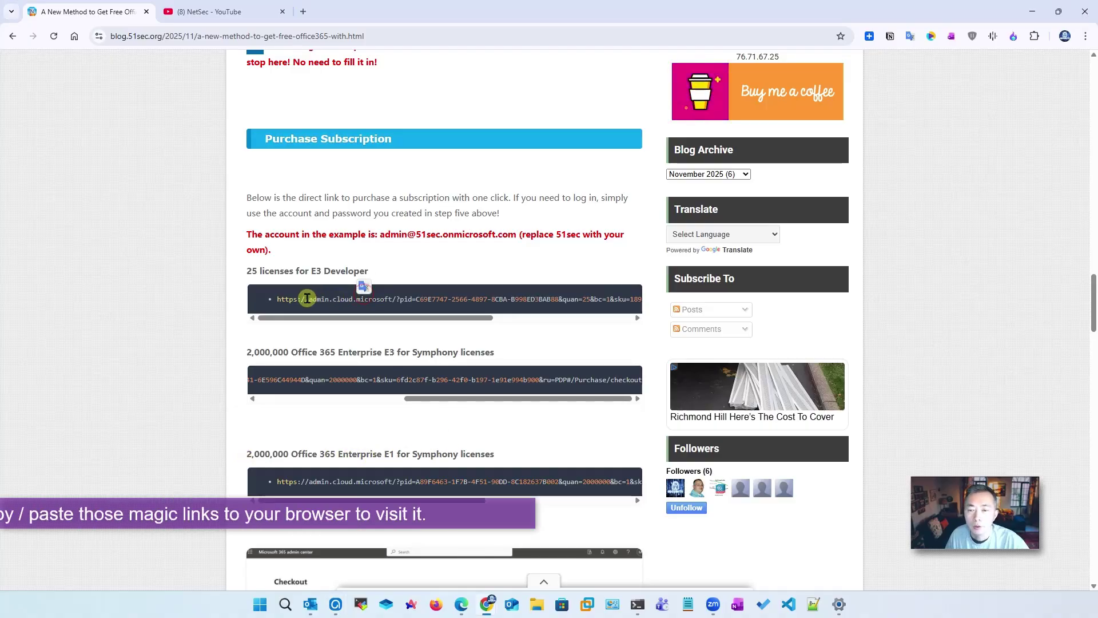
pyautogui.moveTo(278, 299); pyautogui.dragTo(606, 302)
pyautogui.hotkey('ctrl', 'c')
pyautogui.rightClick(607, 302)
pyautogui.click(624, 309)
pyautogui.click(216, 289)
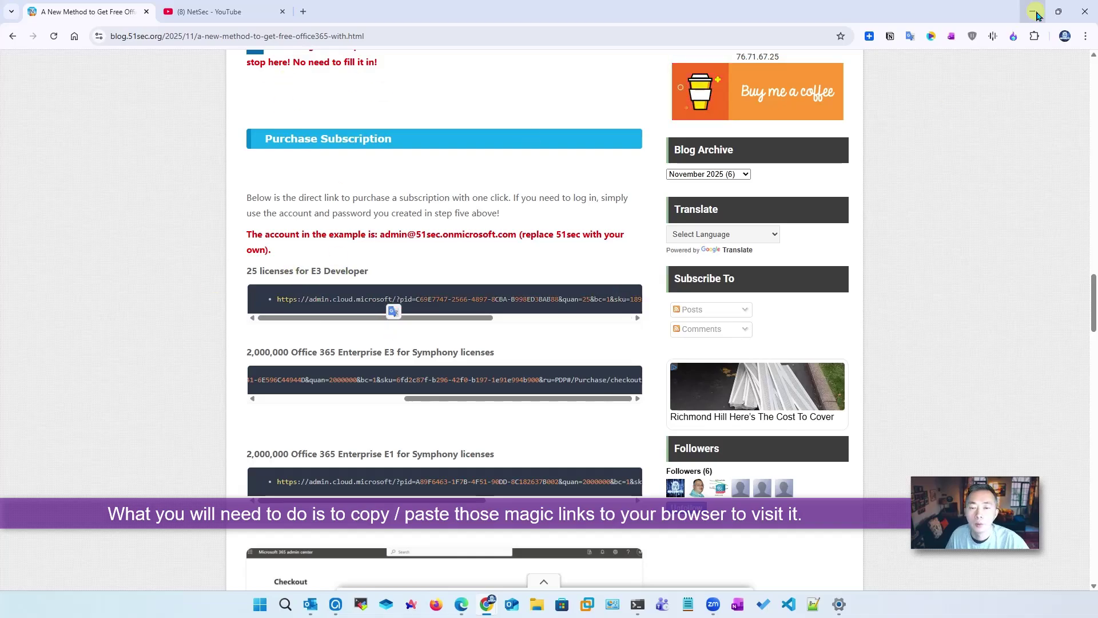
pyautogui.click(1033, 11)
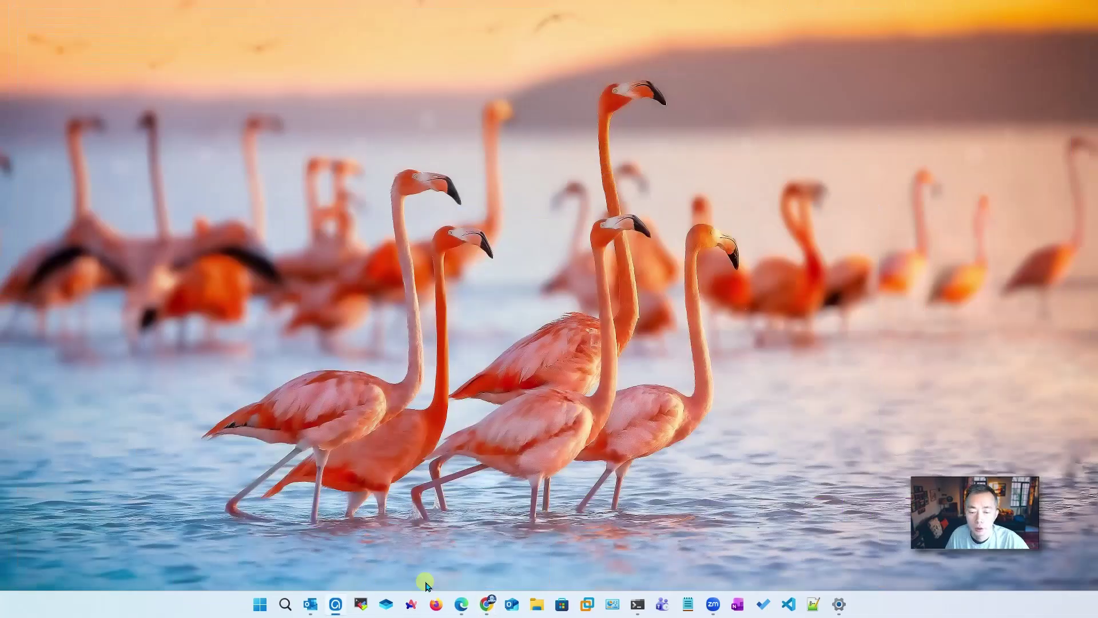
# Open the E3 Developer purchase link in a new InPrivate tab, adding the missing 'h' to https
pyautogui.click(461, 604)
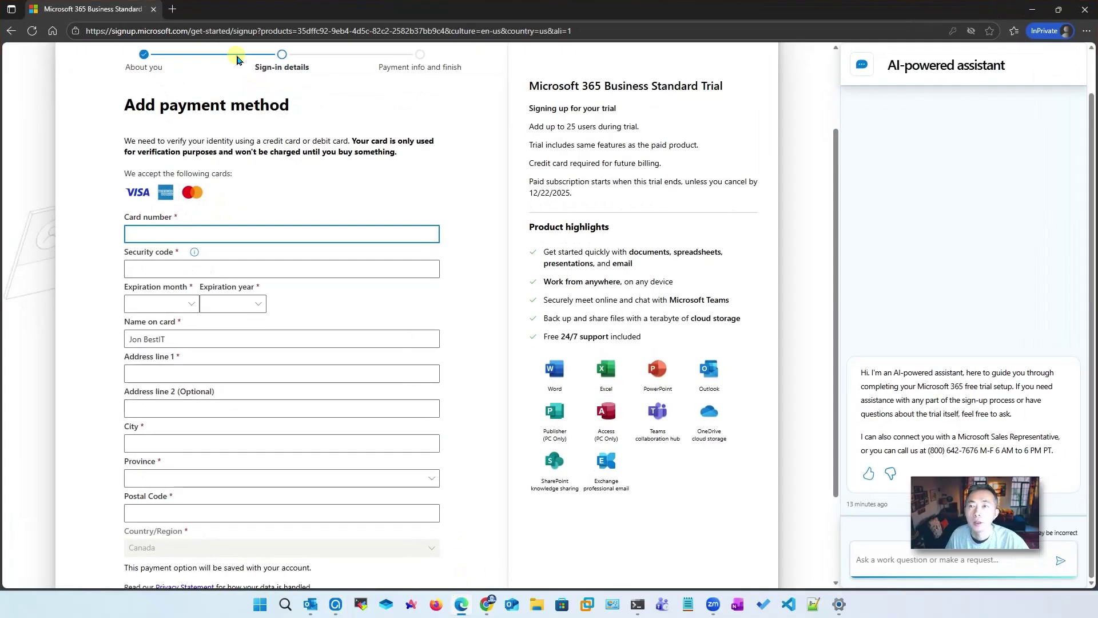
pyautogui.click(172, 9)
pyautogui.hotkey('ctrl', 'v')
pyautogui.press('Return')
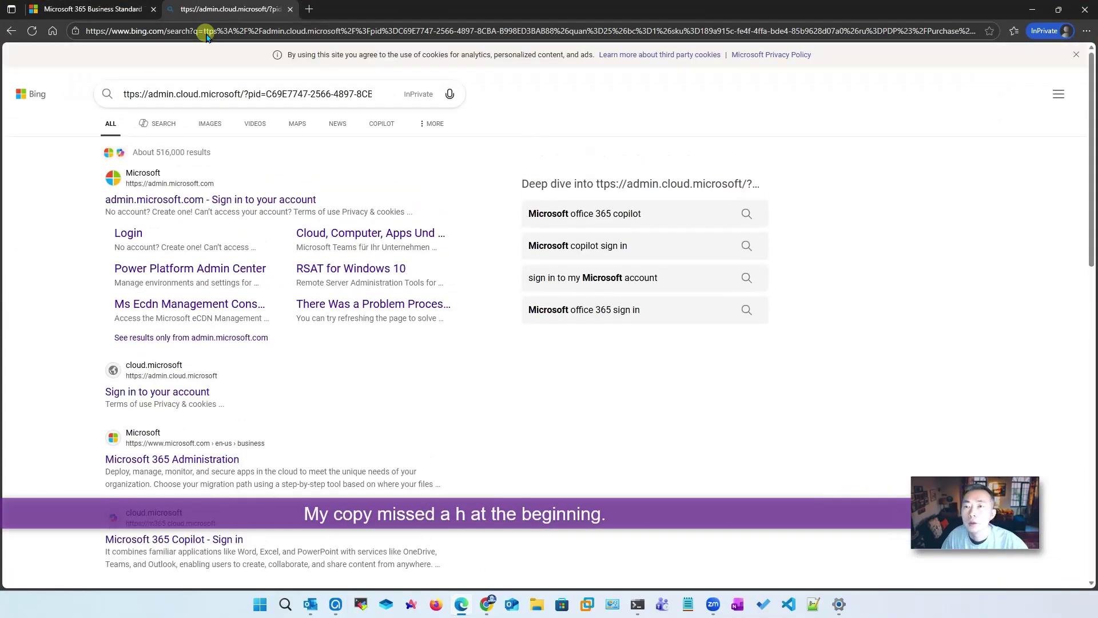
pyautogui.click(207, 32)
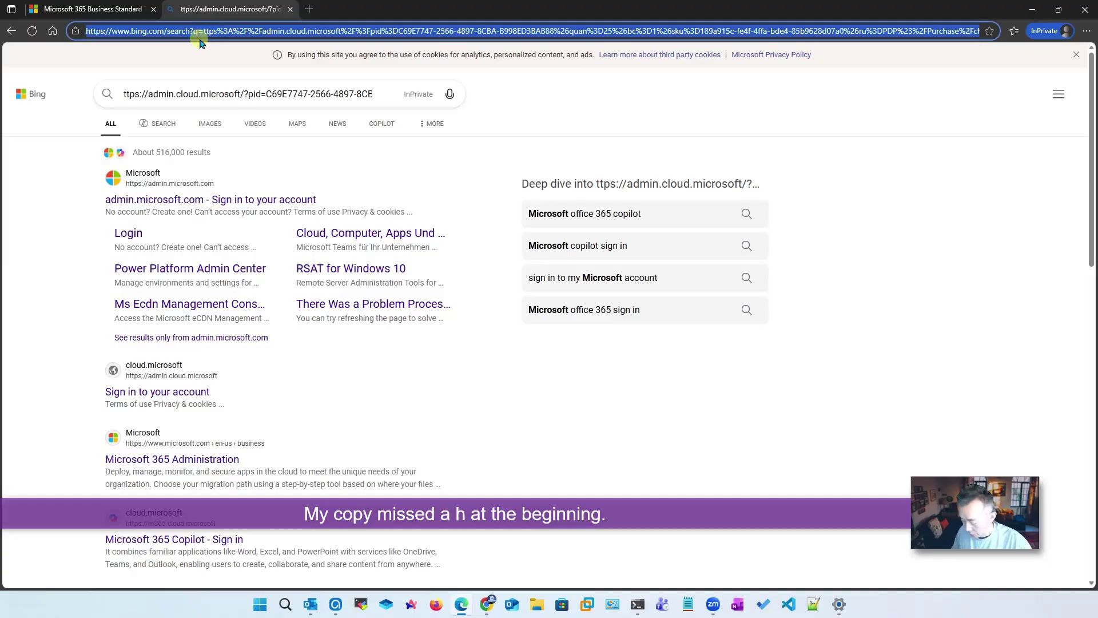
pyautogui.hotkey('ctrl', 'v')
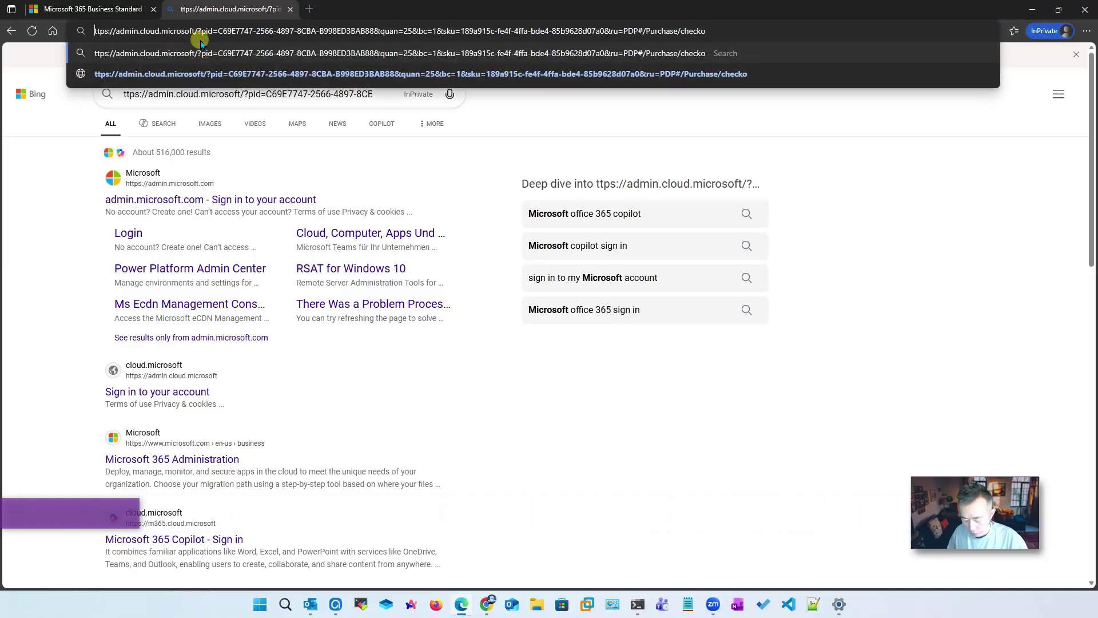
pyautogui.press('Home')
pyautogui.write('h')
pyautogui.press('Return')
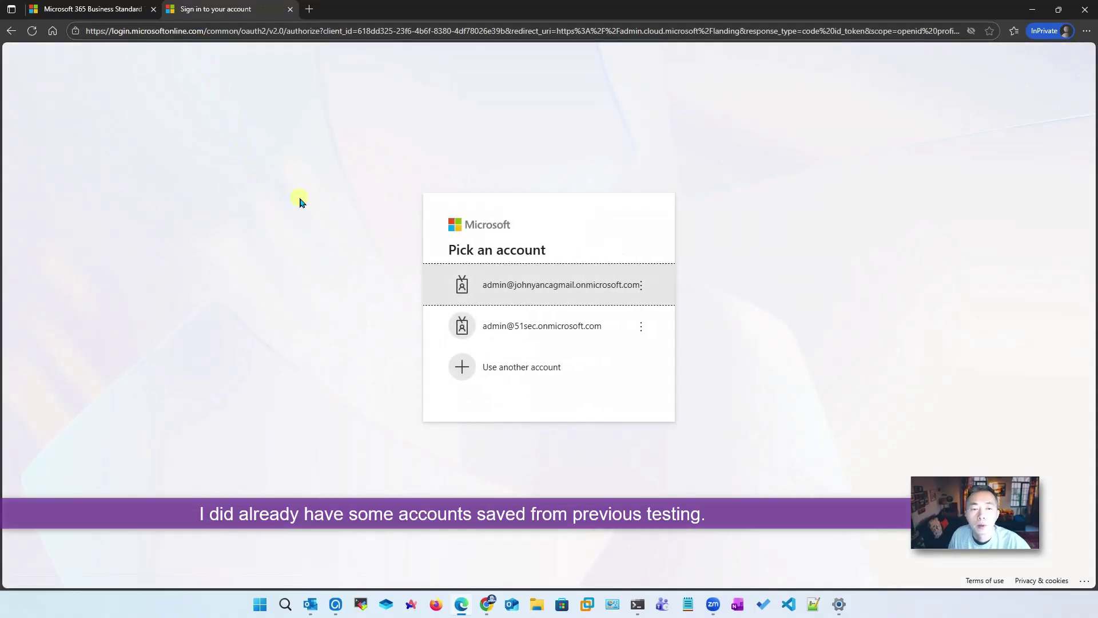
# Sign in through 'Use another account' with the new admin e-mail and its password
pyautogui.click(551, 379)
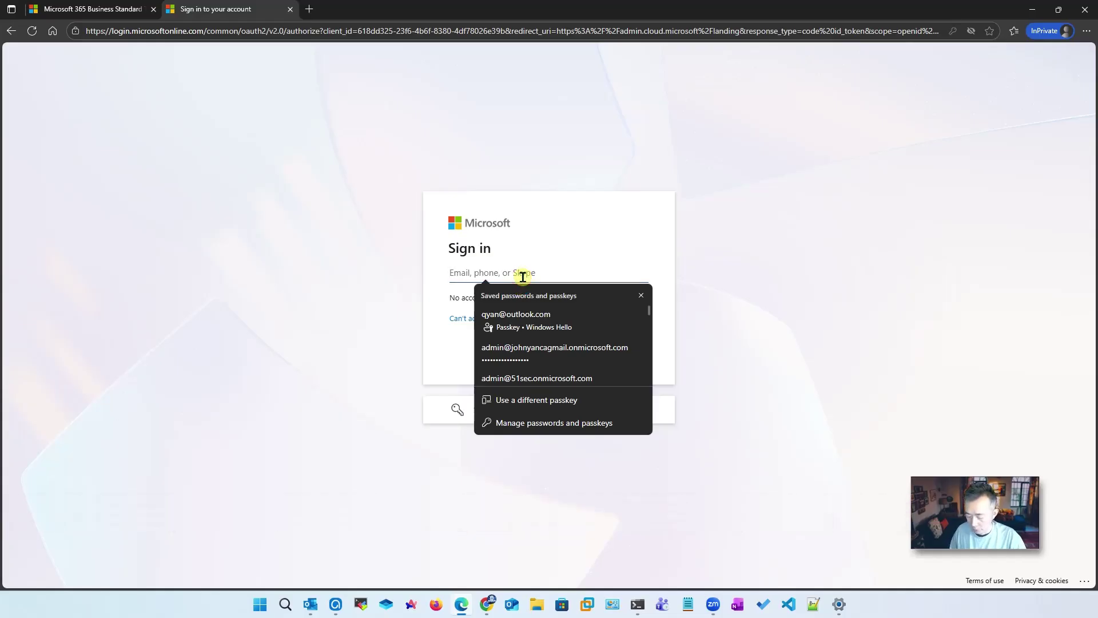
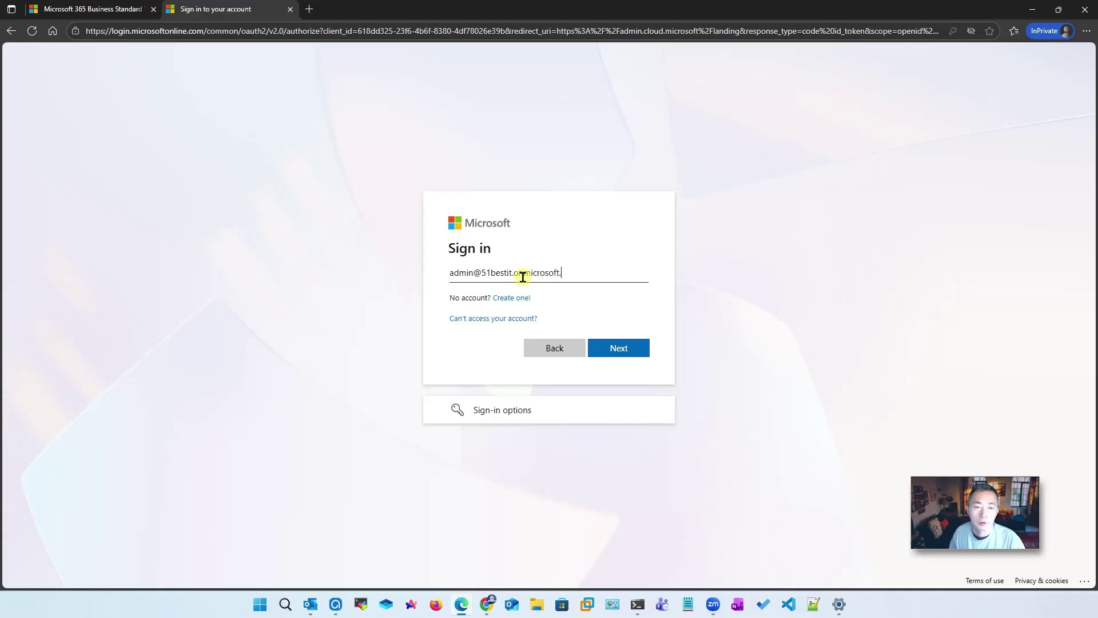
pyautogui.moveTo(597, 275); pyautogui.dragTo(392, 273)
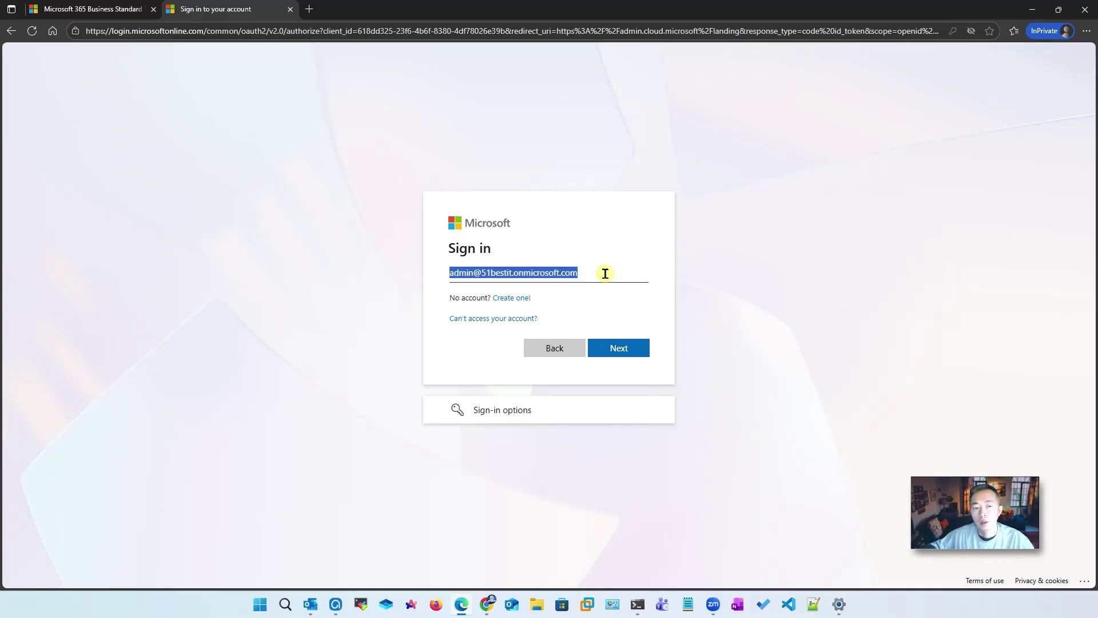
pyautogui.click(618, 347)
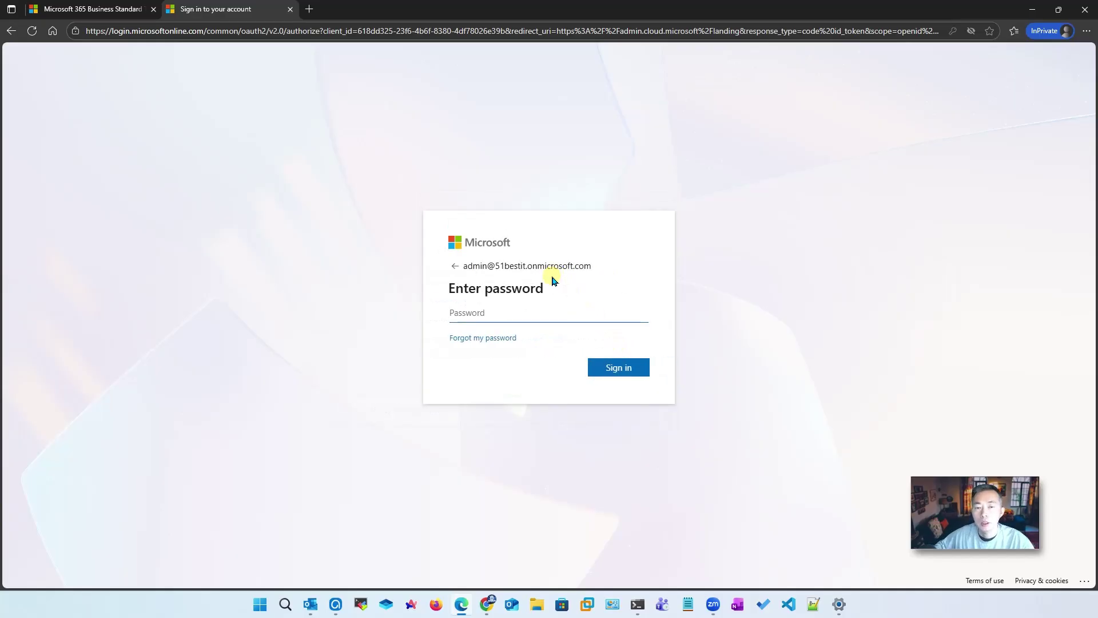
pyautogui.click(538, 263)
pyautogui.click(509, 317)
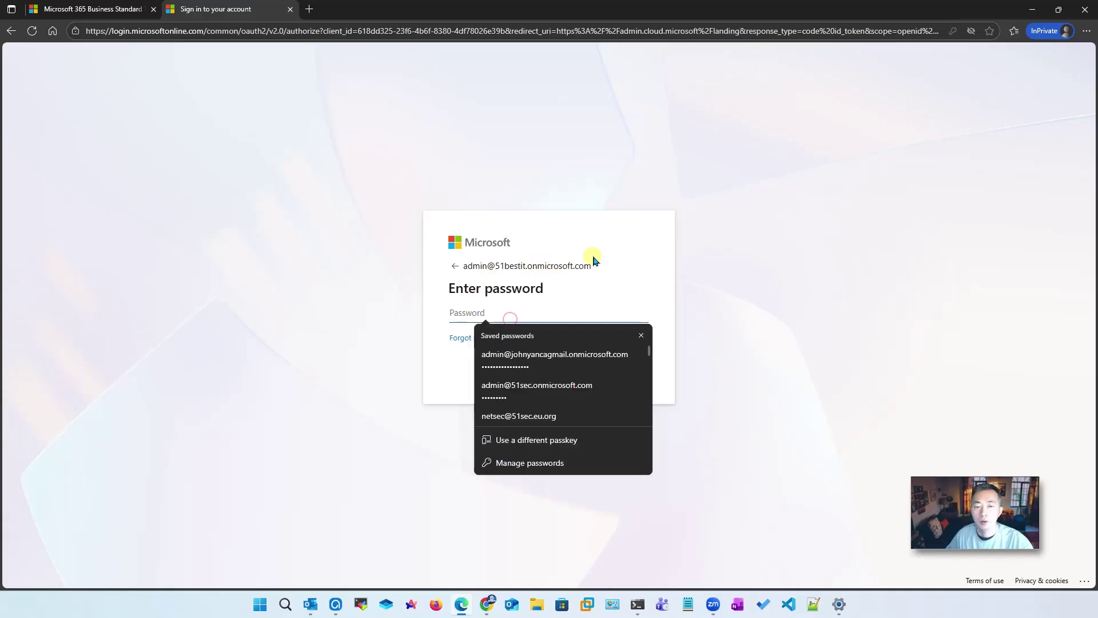
pyautogui.write('•••••••••')
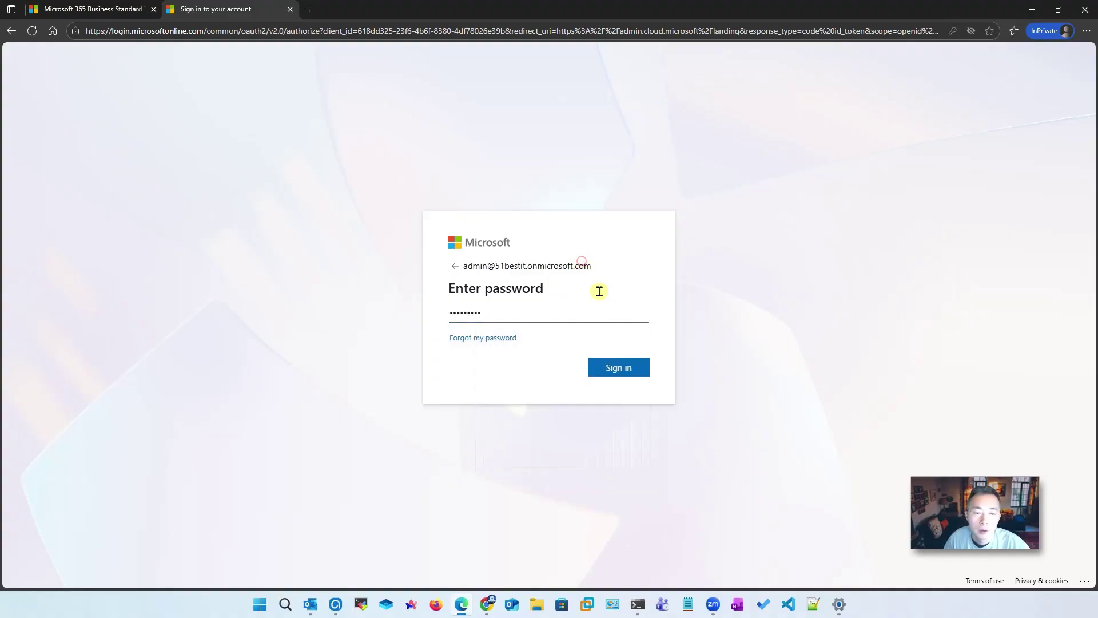
pyautogui.click(633, 368)
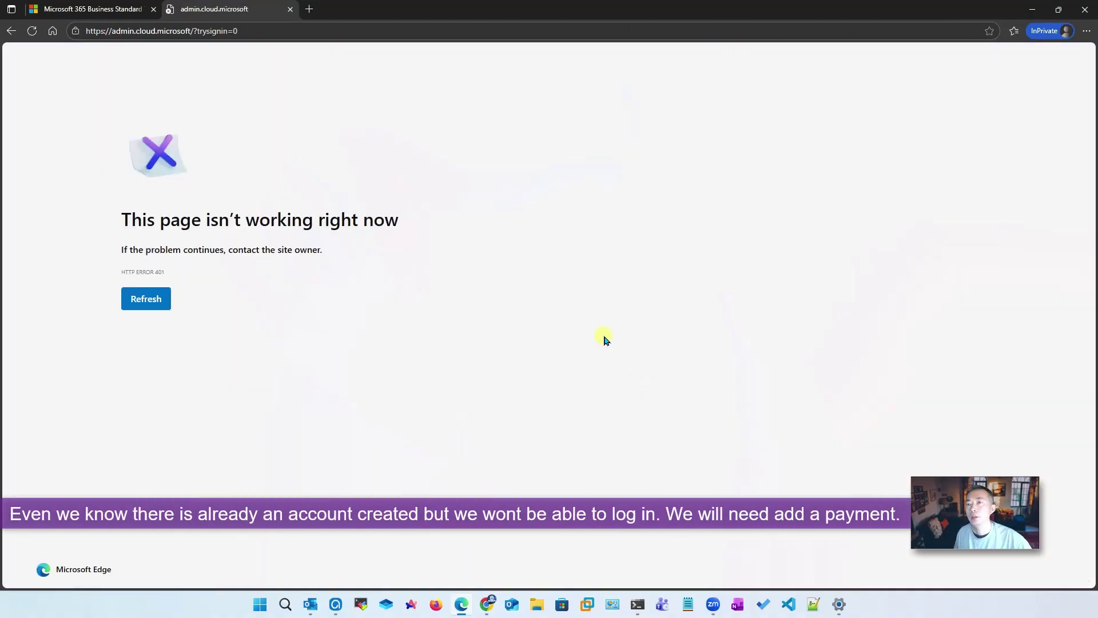
# Reload the admin.cloud.microsoft address with the trysignin=0 parameter removed
pyautogui.click(256, 31)
pyautogui.moveTo(294, 32); pyautogui.dragTo(193, 33)
pyautogui.press('BackSpace')
pyautogui.press('Return')
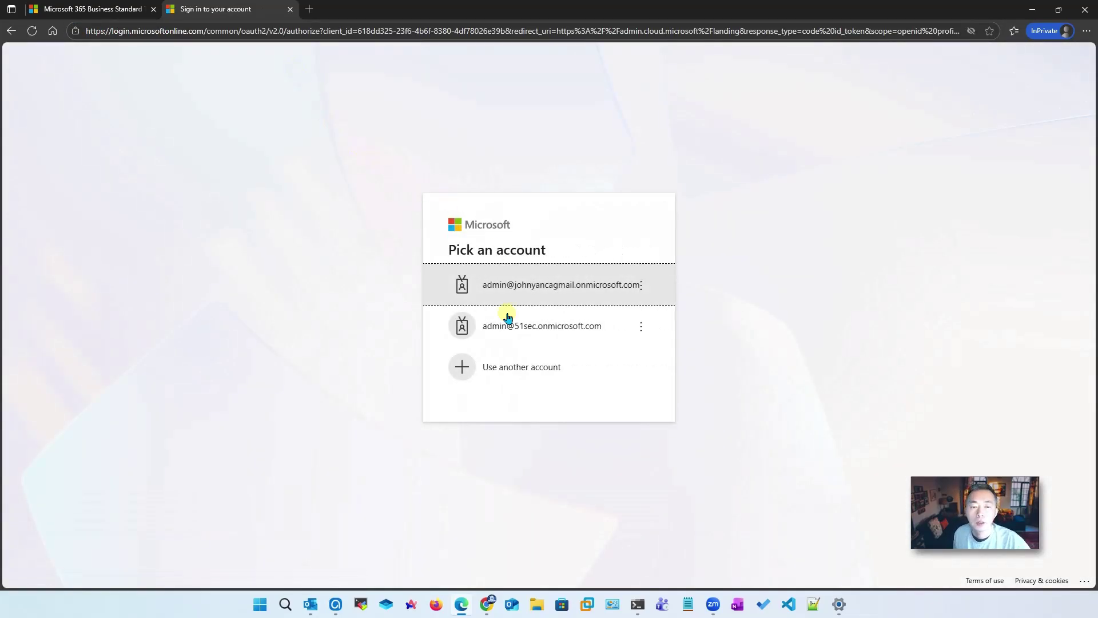
# Sign in again as the new tenant's admin using the saved password
pyautogui.click(514, 366)
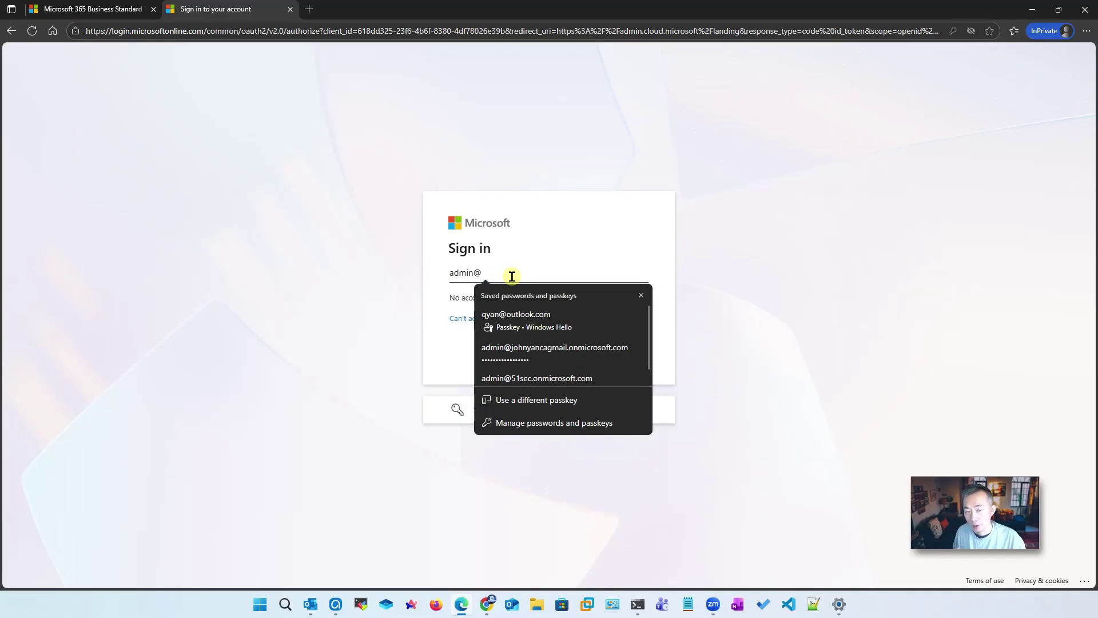
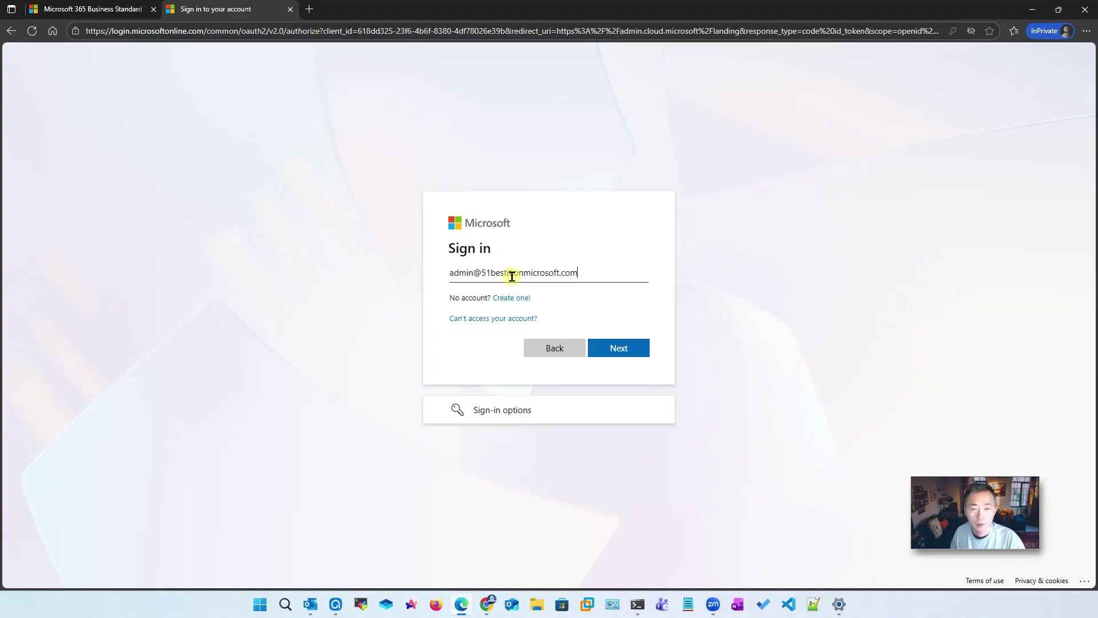
pyautogui.press('Tab')
pyautogui.click(616, 351)
pyautogui.press('Down')
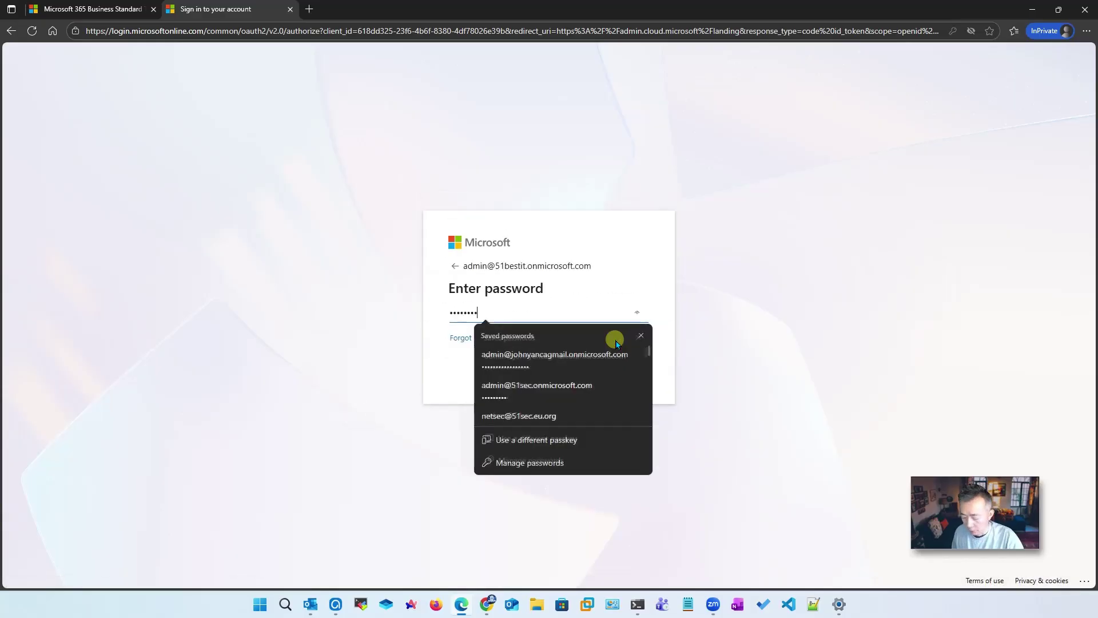
pyautogui.press('Return')
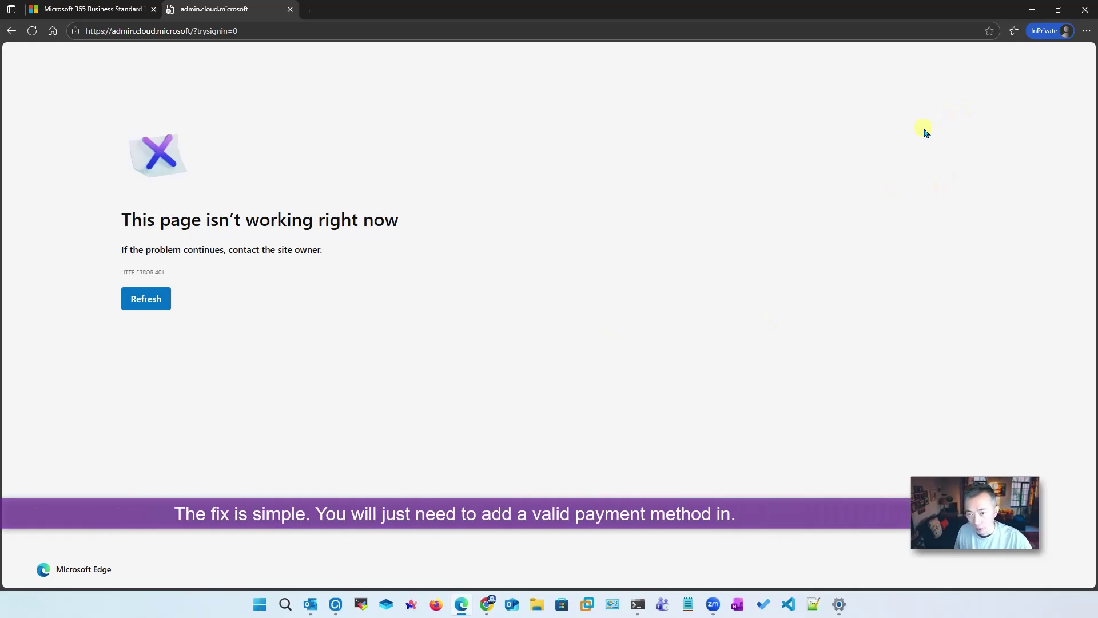
# Back on the signup tab, complete the card's postal code and save the payment method
pyautogui.click(94, 8)
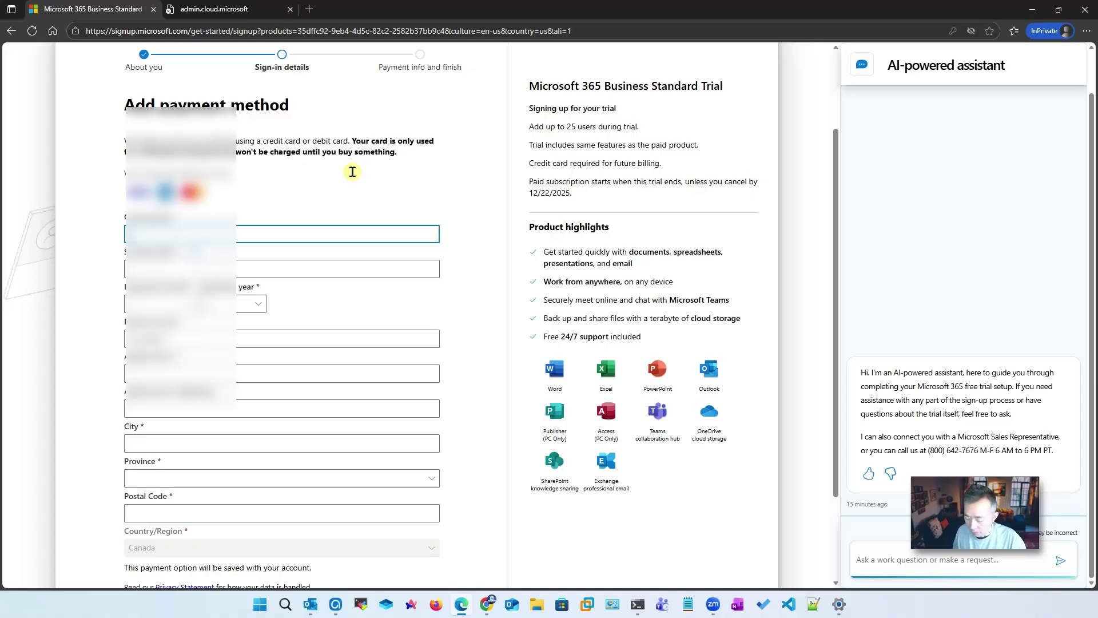
pyautogui.click(229, 513)
pyautogui.scroll(-2, 229, 513)
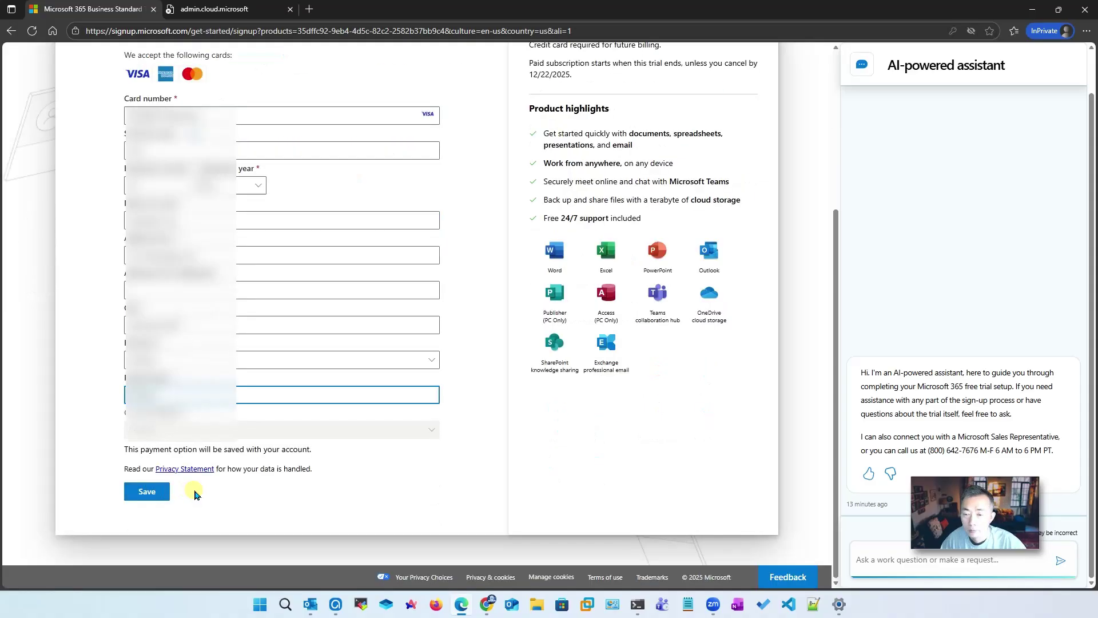
pyautogui.click(156, 493)
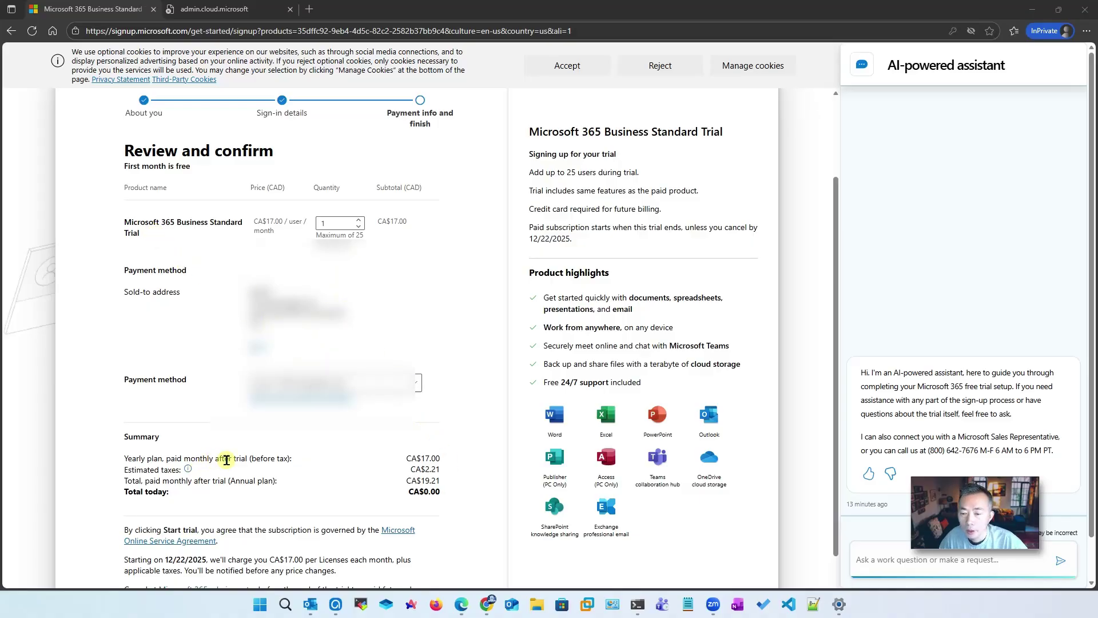
# Look over the Review and confirm page showing CA$0.00 due today
pyautogui.click(358, 227)
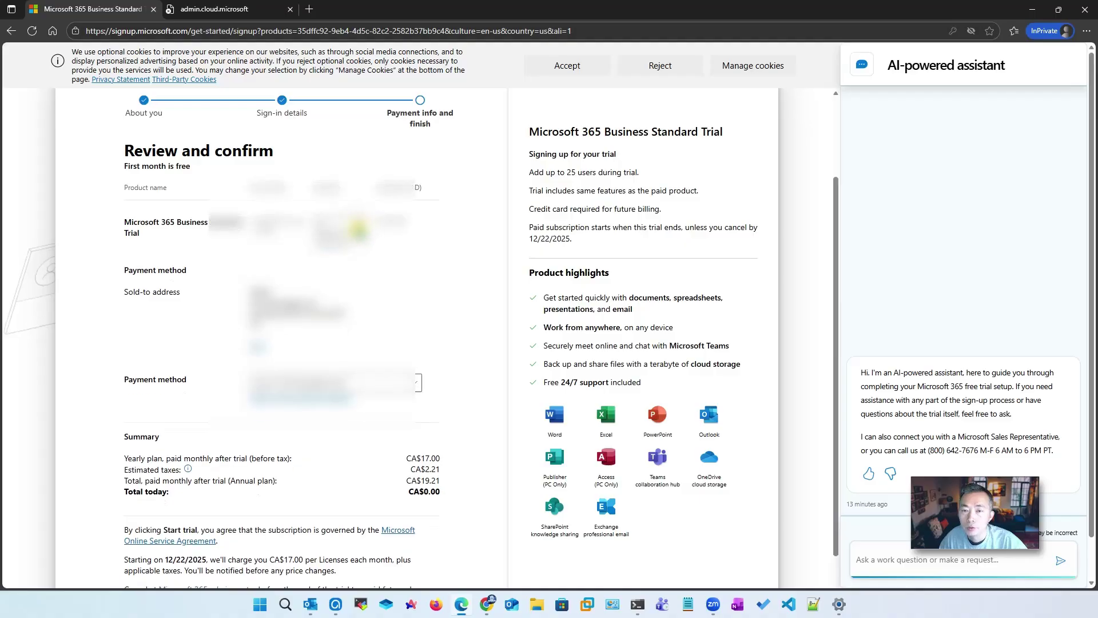
pyautogui.scroll(-2, 366, 269)
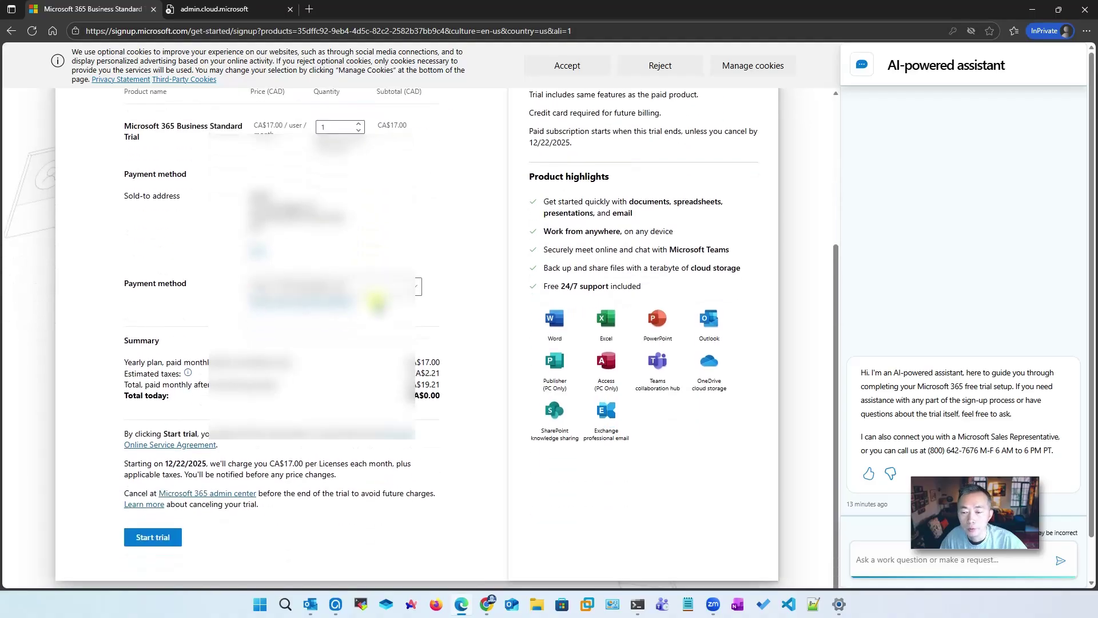
pyautogui.scroll(2, 377, 303)
pyautogui.scroll(-2, 277, 341)
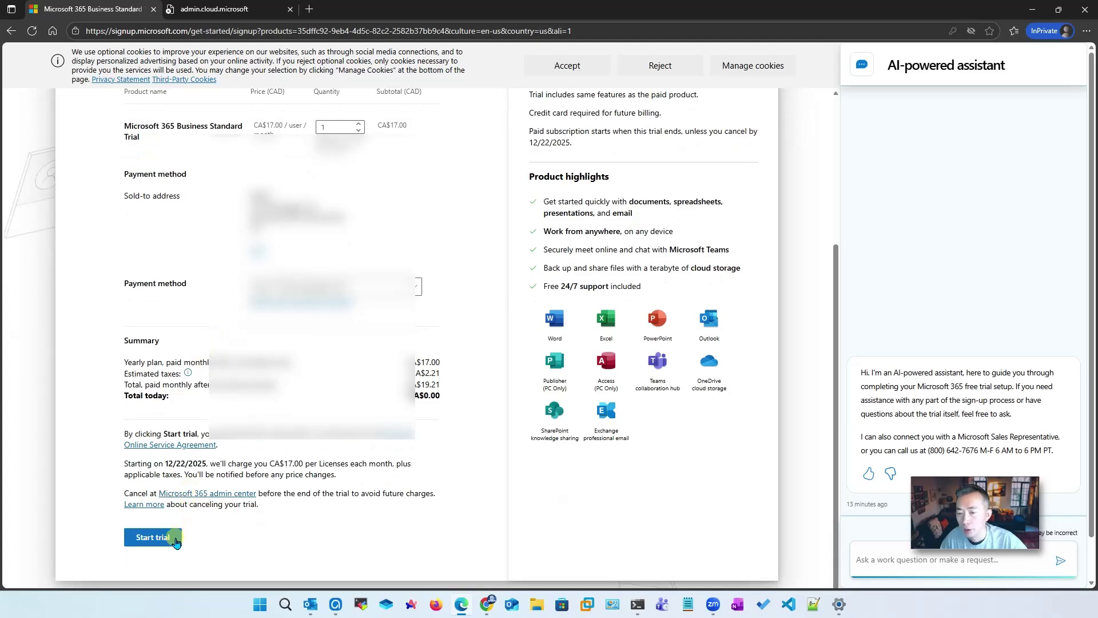
pyautogui.scroll(4, 232, 290)
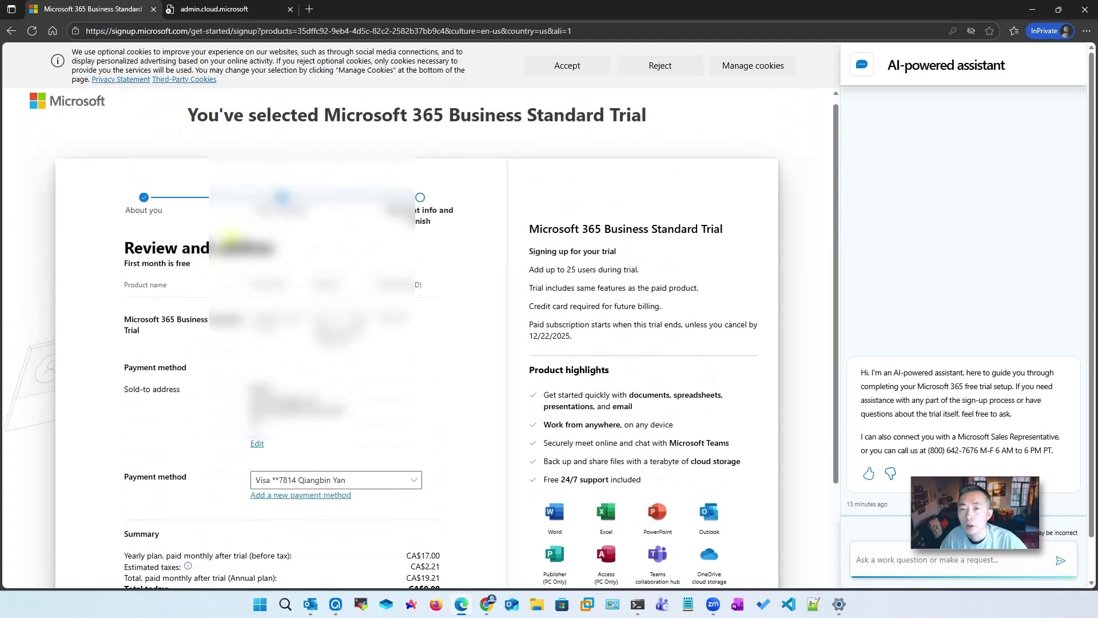
# Replace the error tab's address with the quan=25 admin checkout link, fix its https prefix, and load it
pyautogui.click(235, 16)
pyautogui.click(207, 32)
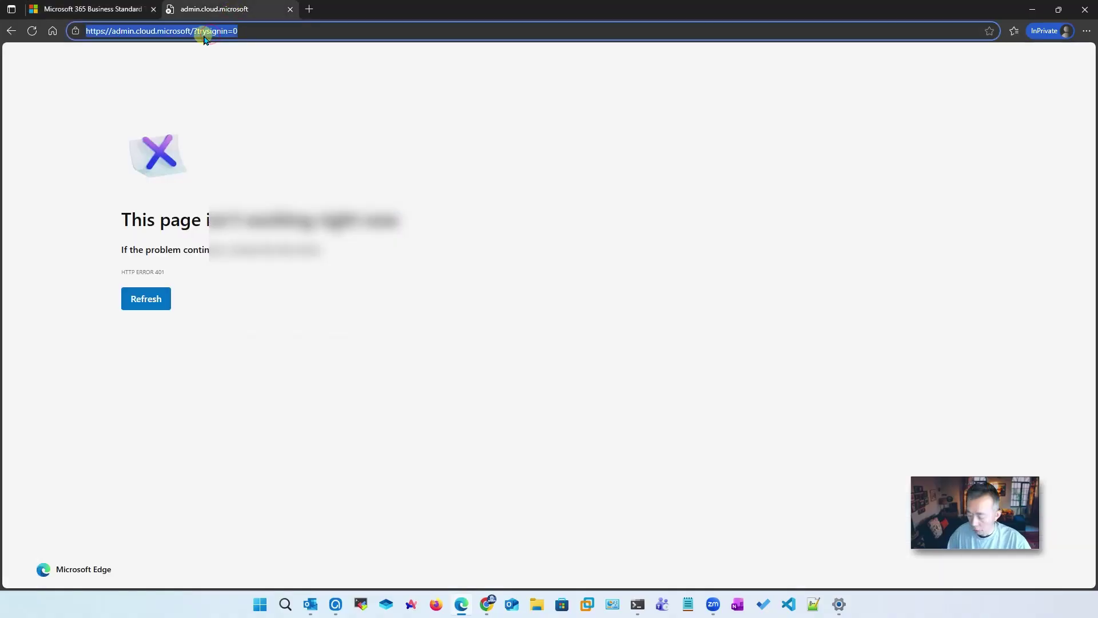
pyautogui.hotkey('ctrl', 'v')
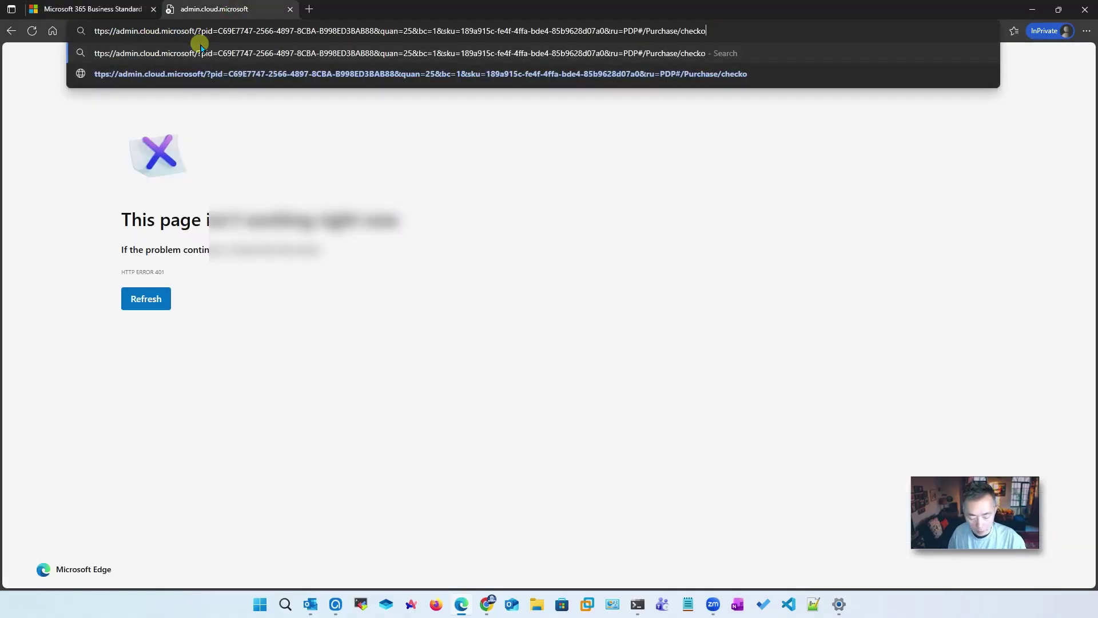
pyautogui.press('Home')
pyautogui.write('h')
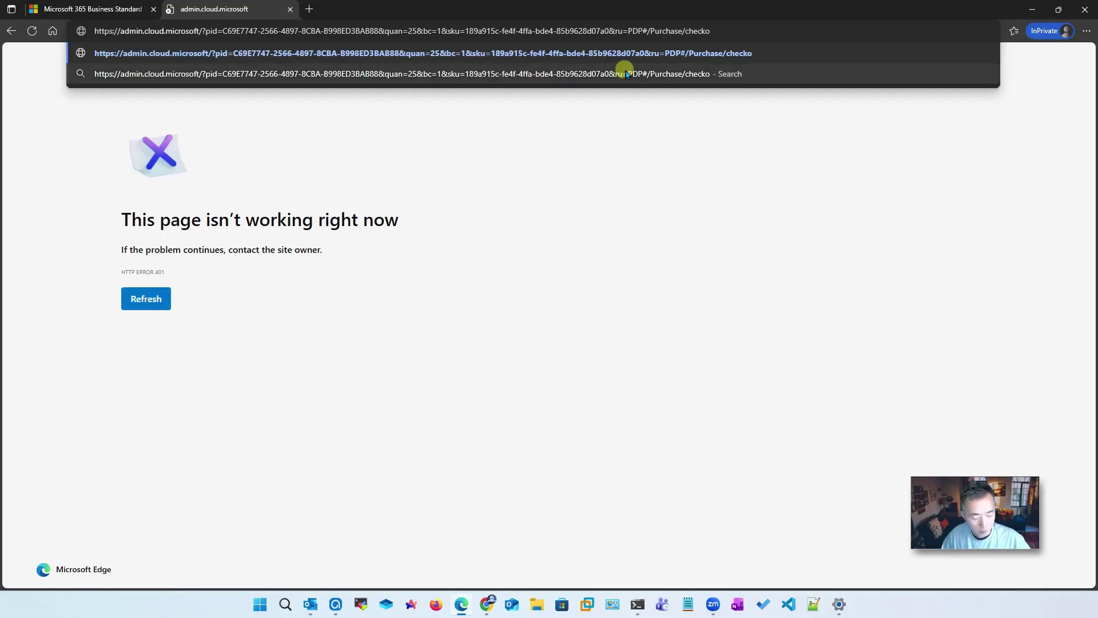
pyautogui.press('Return')
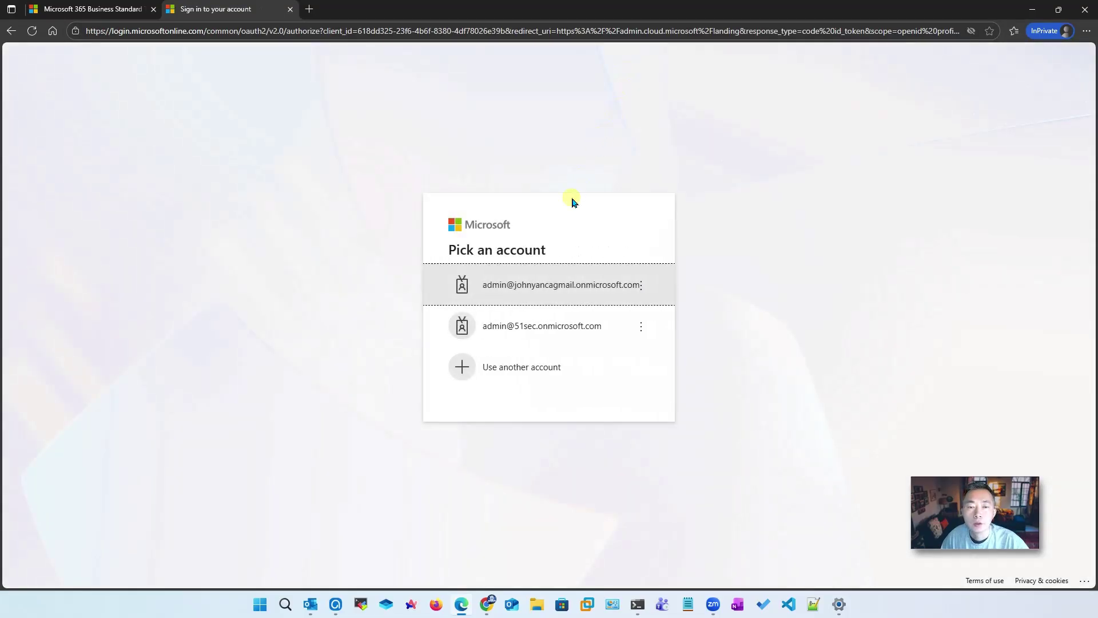
# Sign in through Use another account with the new tenant's admin email and password
pyautogui.click(522, 360)
pyautogui.click(533, 275)
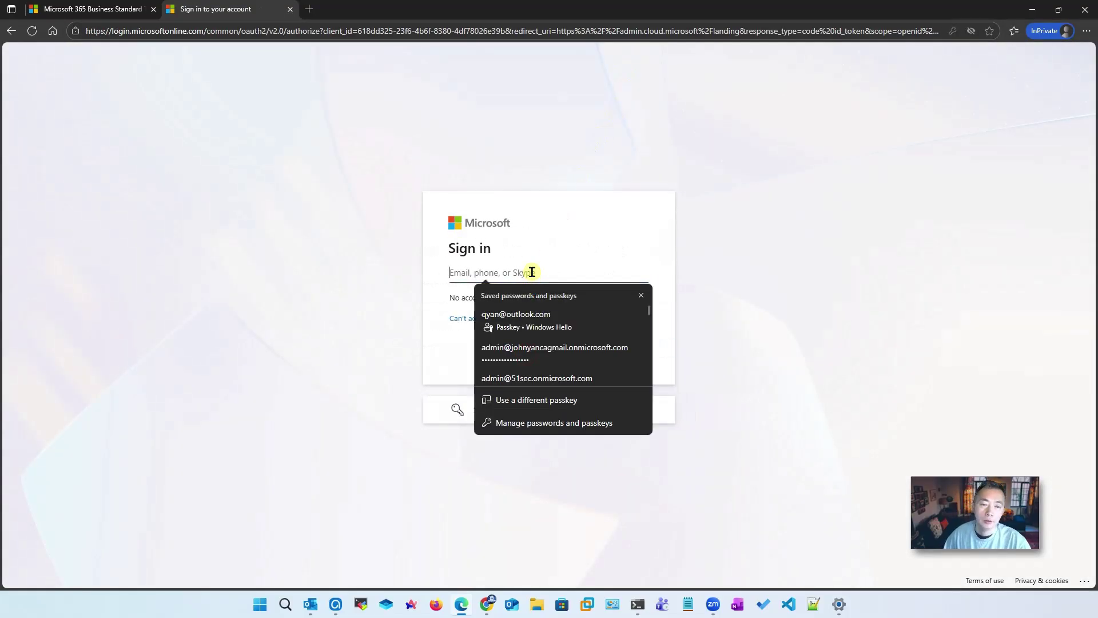
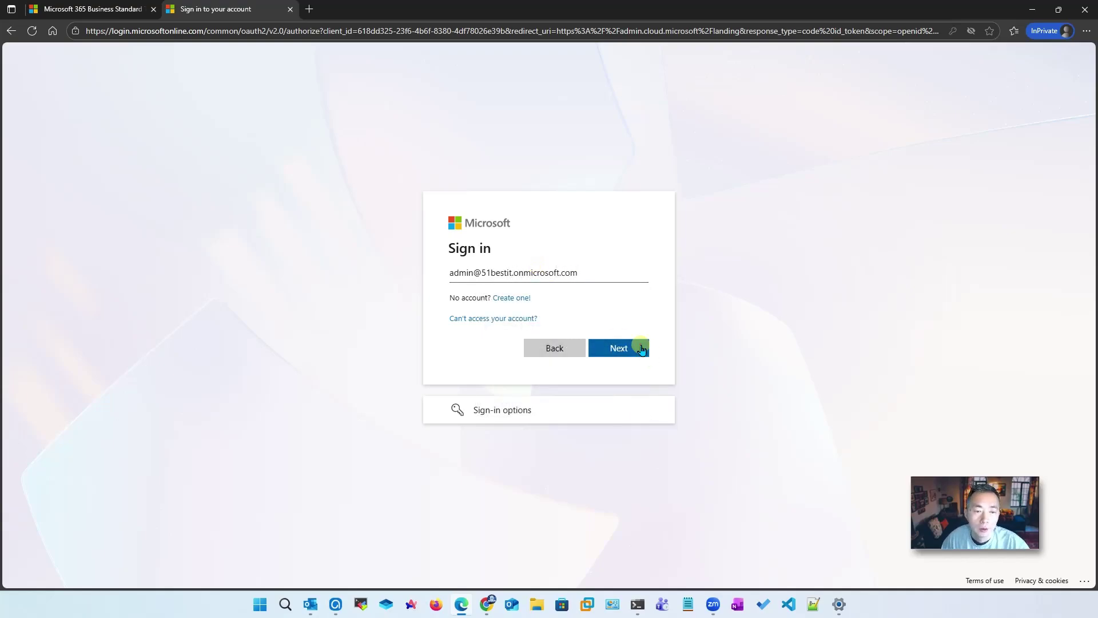
pyautogui.click(636, 345)
pyautogui.click(555, 312)
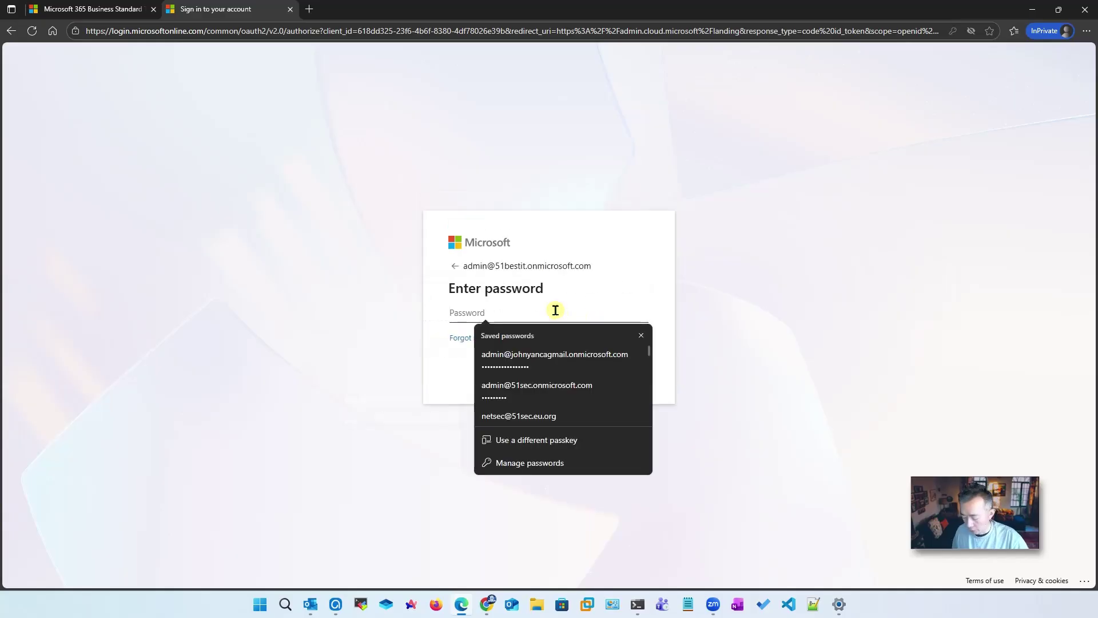
pyautogui.write('•••••••••')
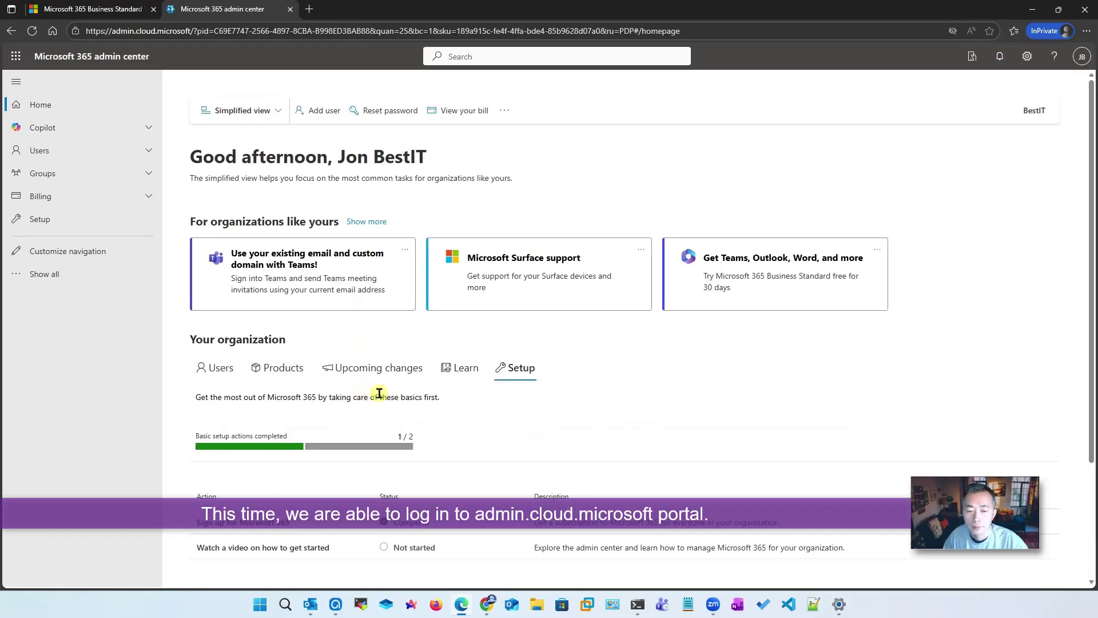
# Browse Billing's Licenses and Bills & payments pages, ending on Payment methods with the saved Visa card
pyautogui.scroll(-3, 379, 392)
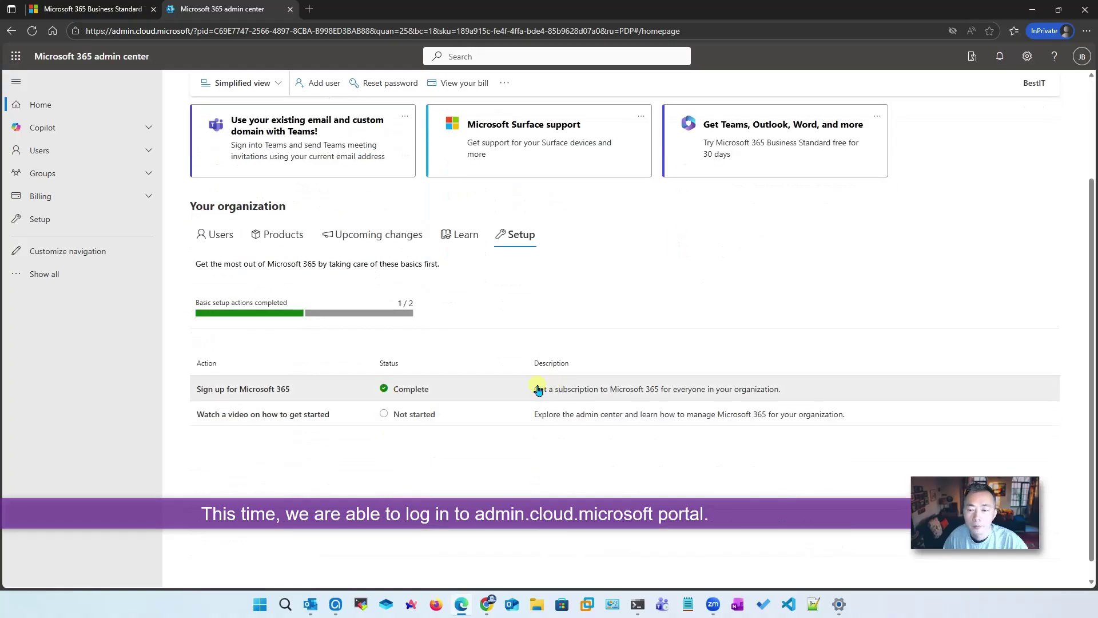
pyautogui.scroll(3, 490, 375)
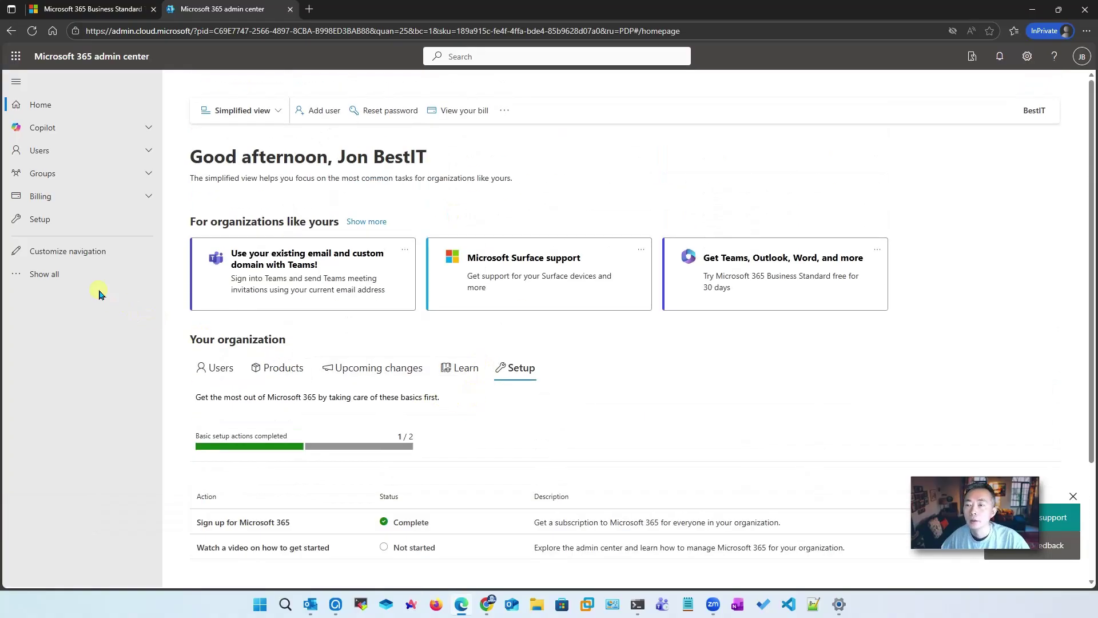
pyautogui.click(106, 196)
pyautogui.click(112, 253)
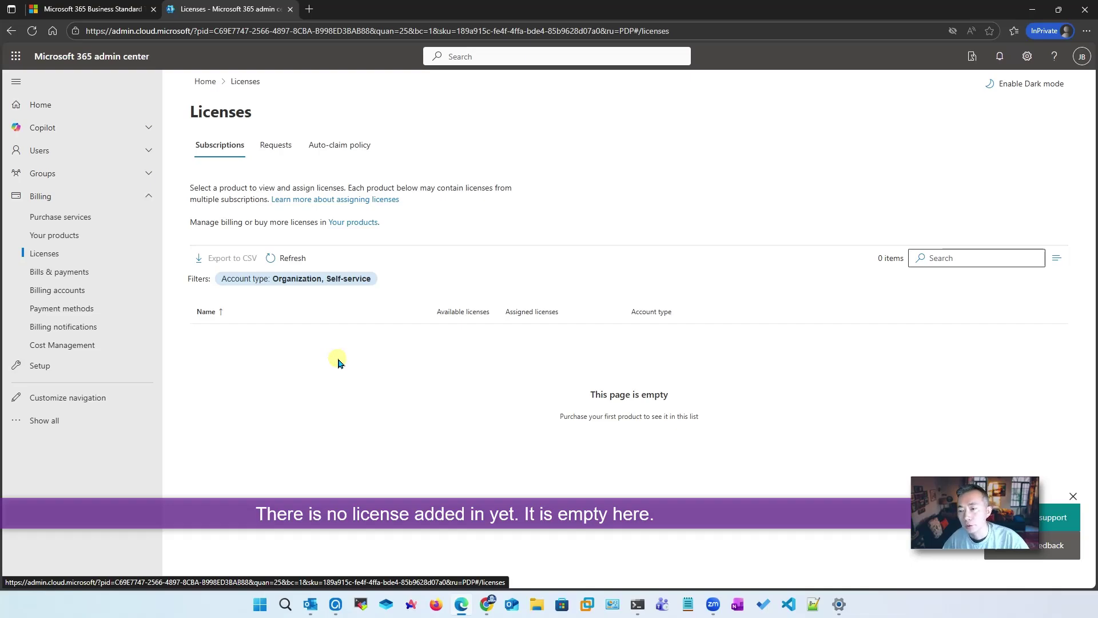
pyautogui.click(111, 274)
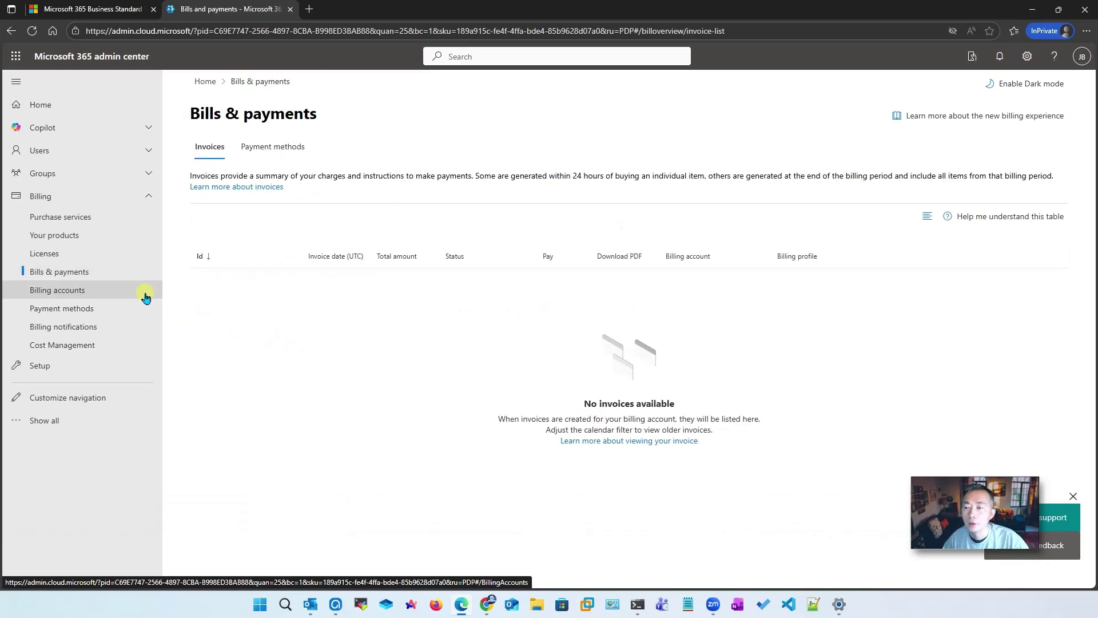
pyautogui.click(122, 308)
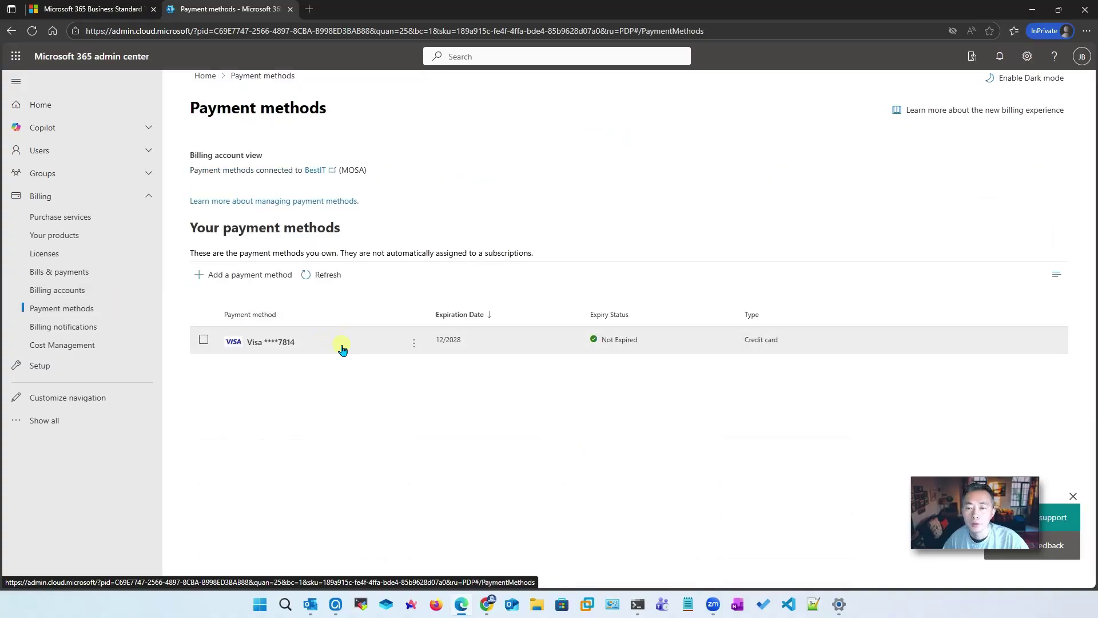
# Paste the copied E3 checkout link into the admin center address bar and load it
pyautogui.hotkey('ctrl', 'l')
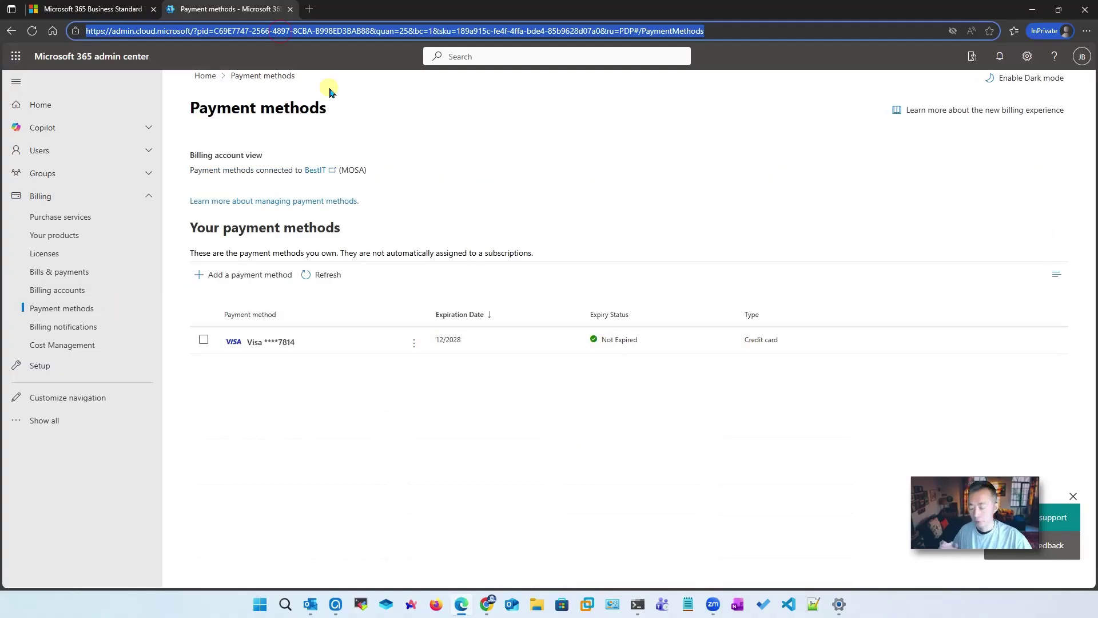
pyautogui.hotkey('ctrl', 'v')
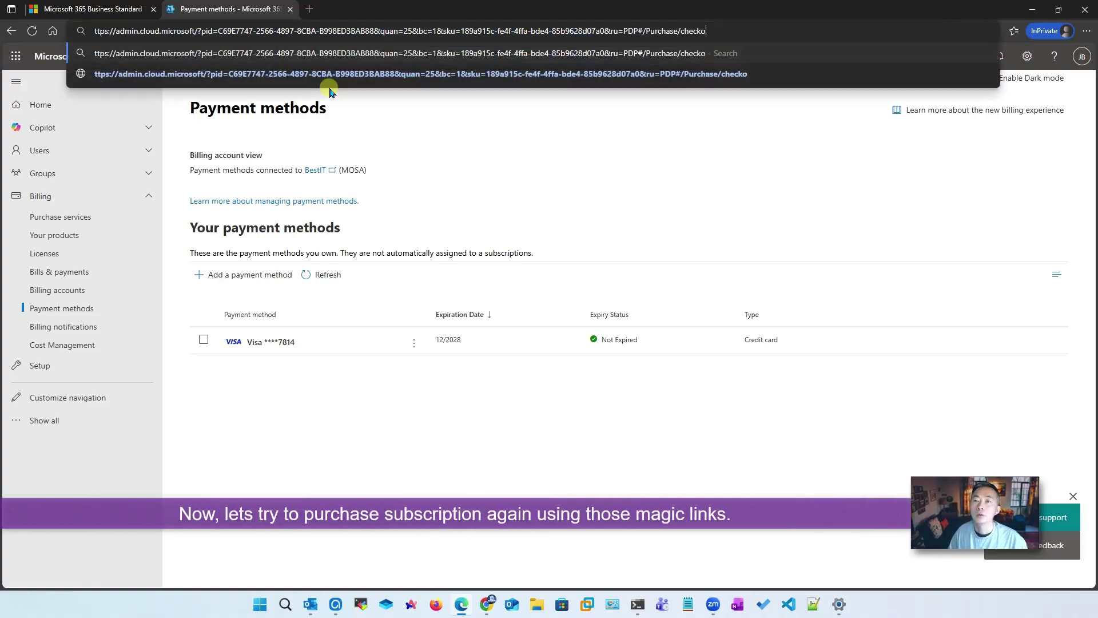
pyautogui.press('Home')
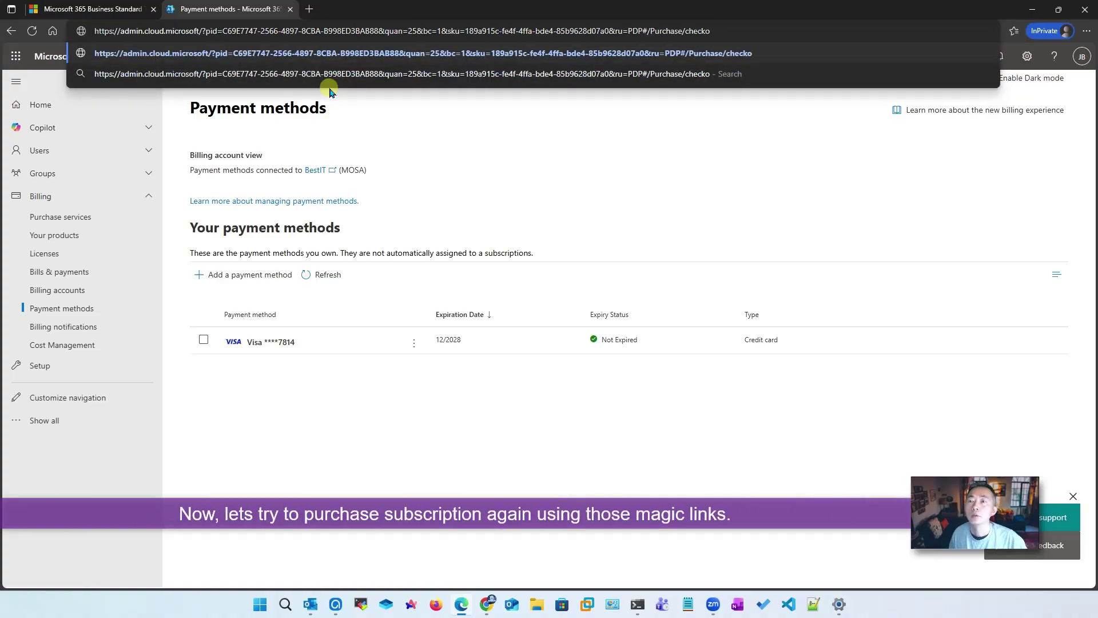
pyautogui.press('Return')
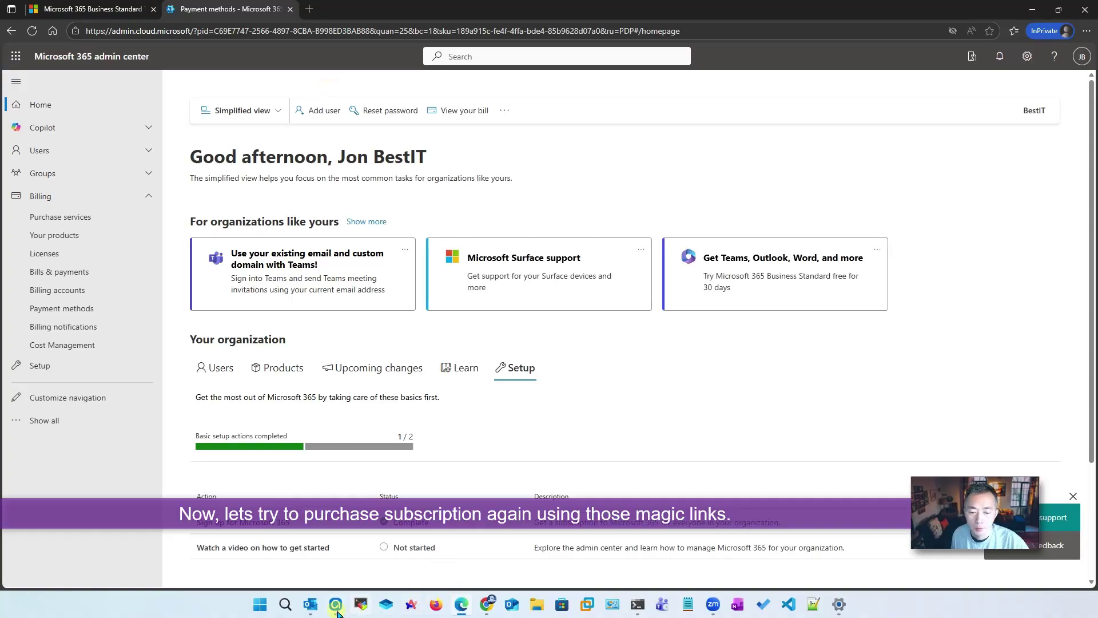
# Get the 25-license E3 Developer link from the blog and paste it into the admin center's address bar
pyautogui.moveTo(489, 604)
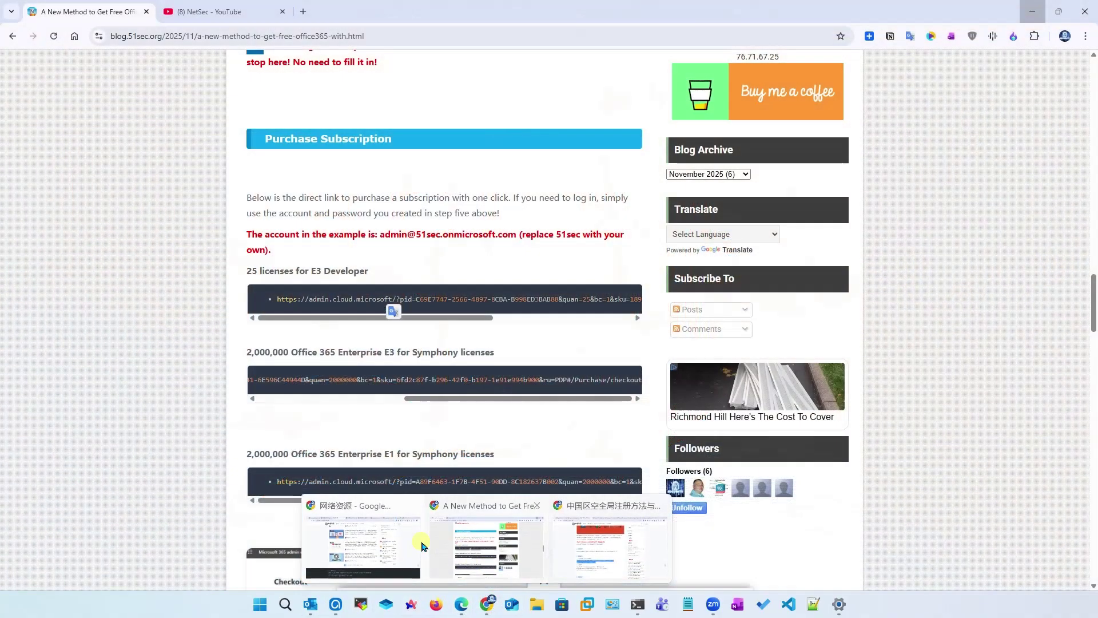
pyautogui.click(424, 546)
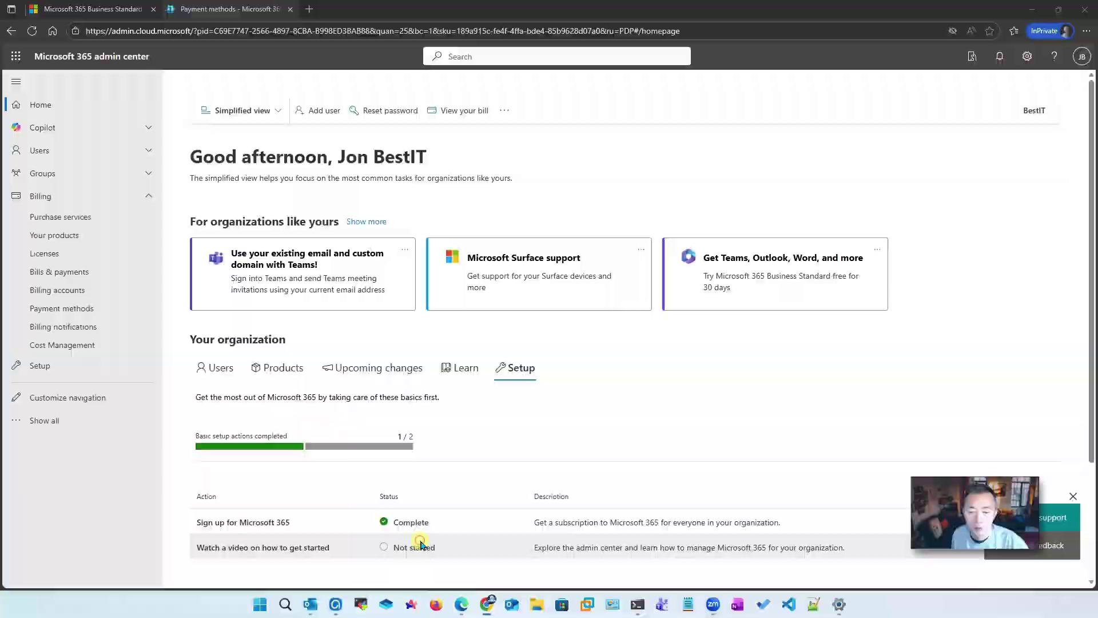
pyautogui.click(393, 400)
pyautogui.moveTo(394, 400); pyautogui.dragTo(314, 381)
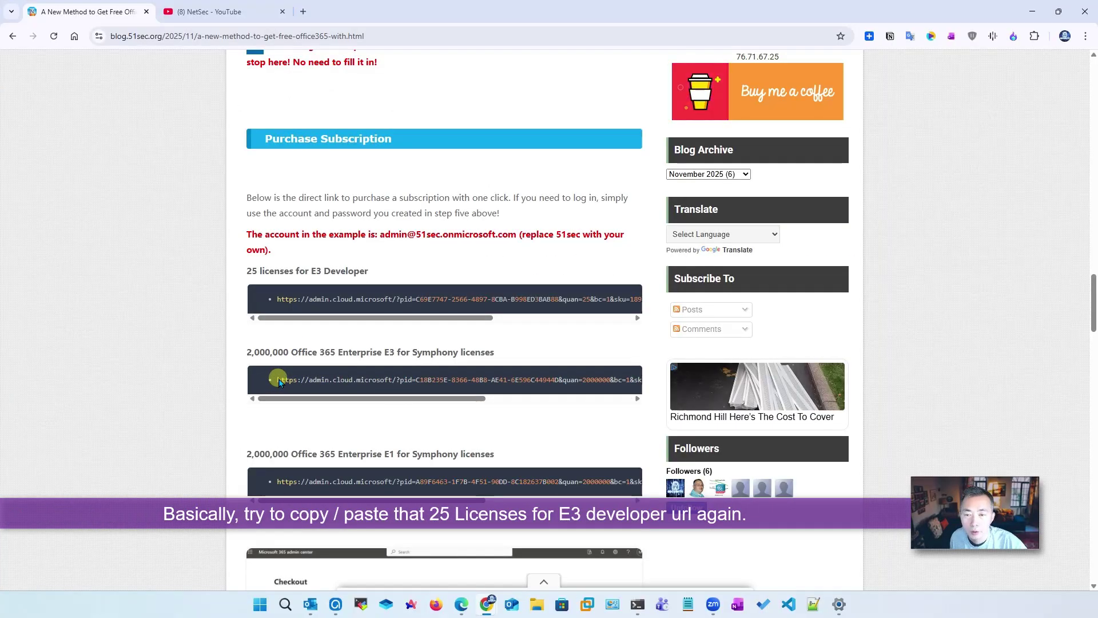
pyautogui.click(289, 35)
pyautogui.hotkey('ctrl', 'v')
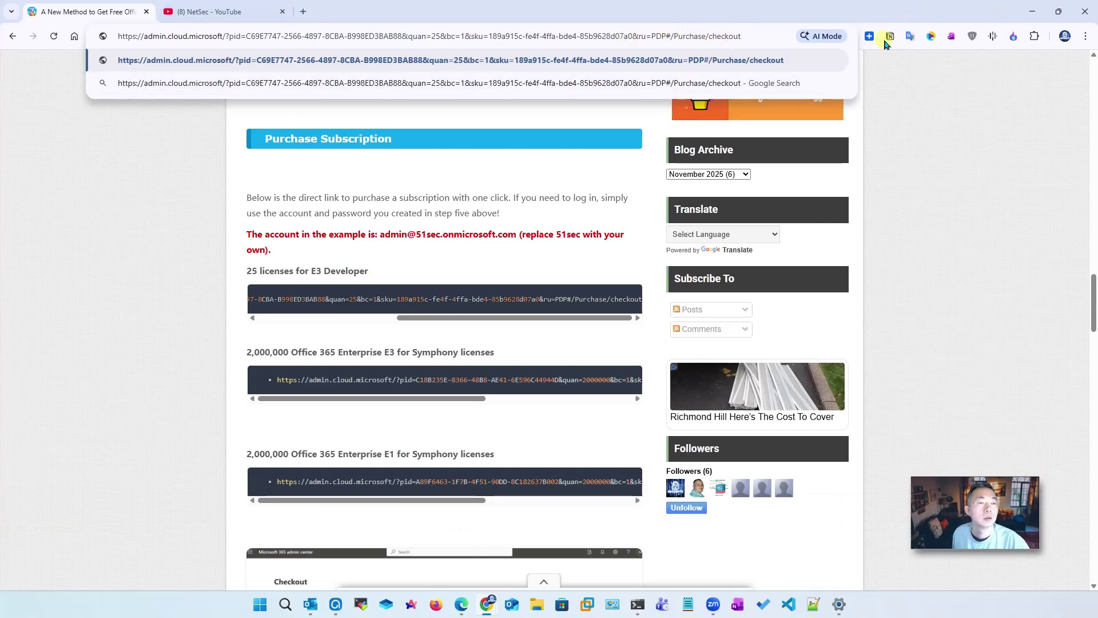
pyautogui.click(461, 603)
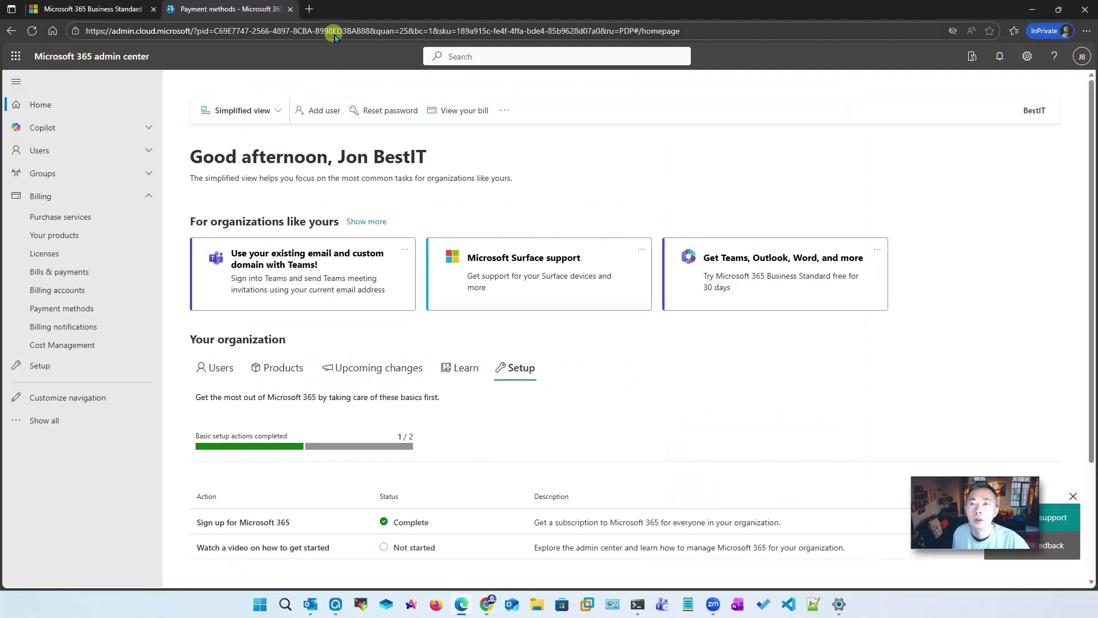
pyautogui.click(335, 33)
pyautogui.hotkey('ctrl', 'v')
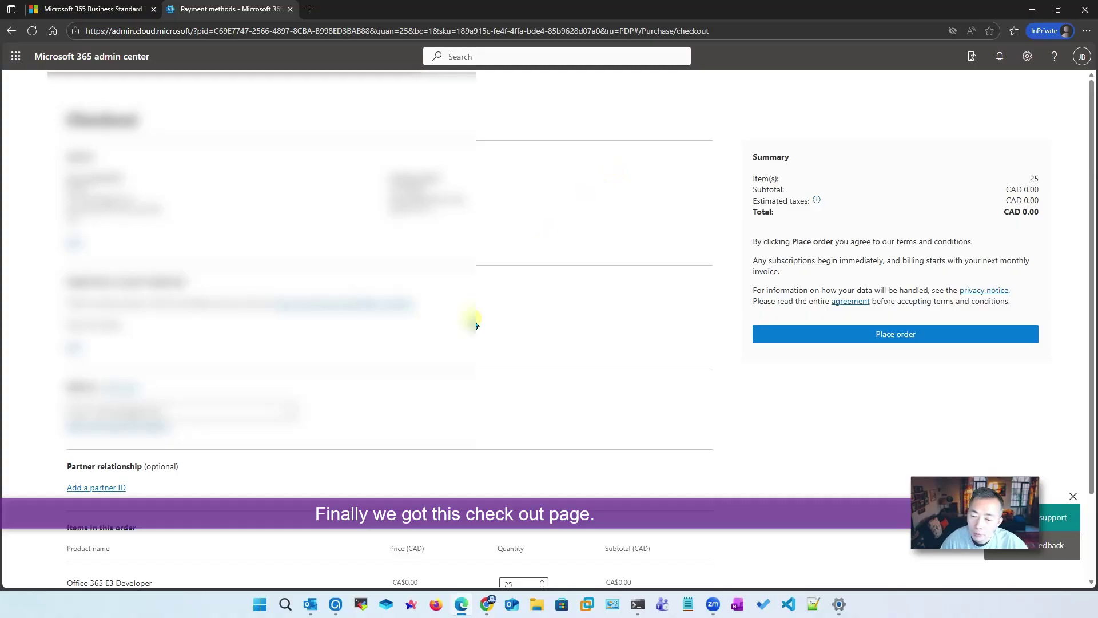
# Review the 25 E3 Developer license items and submit the CAD 0.00 order
pyautogui.scroll(-2, 461, 327)
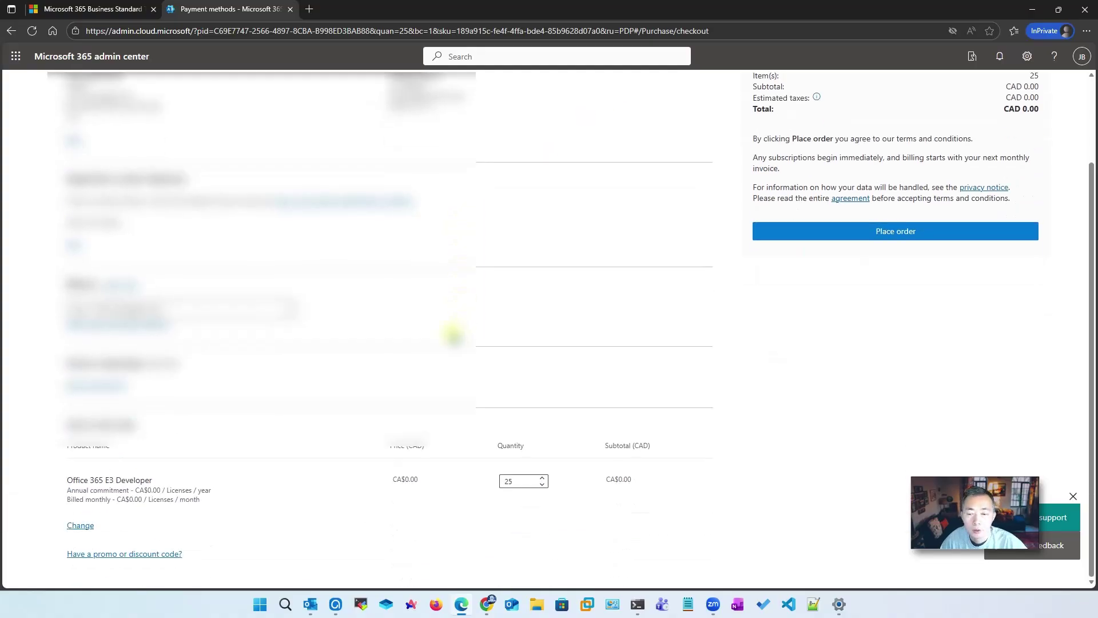
pyautogui.scroll(2, 285, 343)
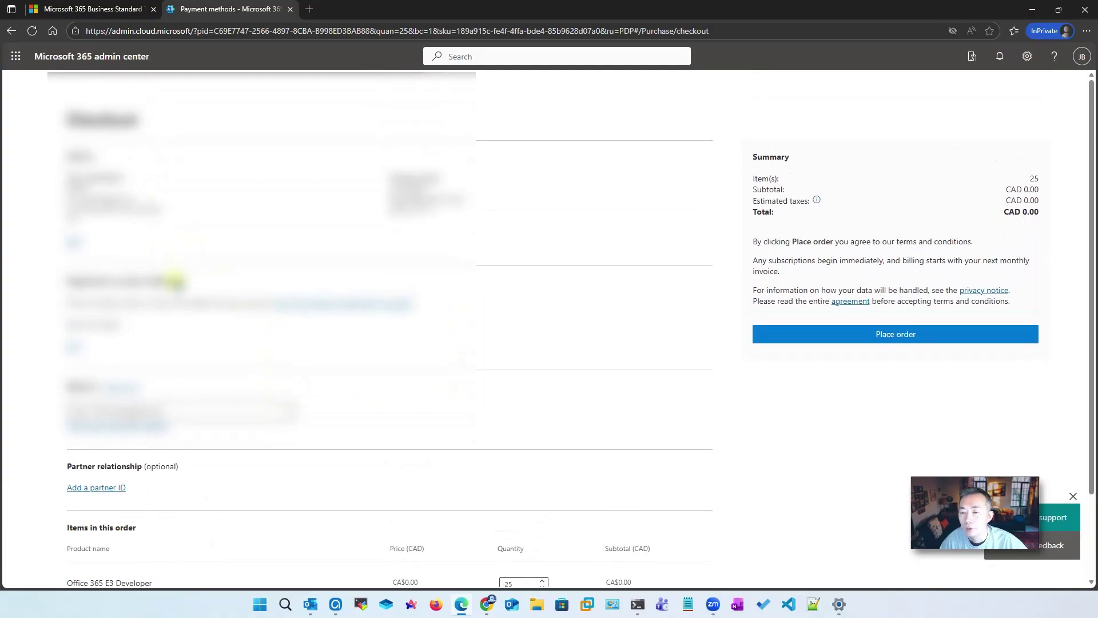
pyautogui.scroll(-2, 229, 451)
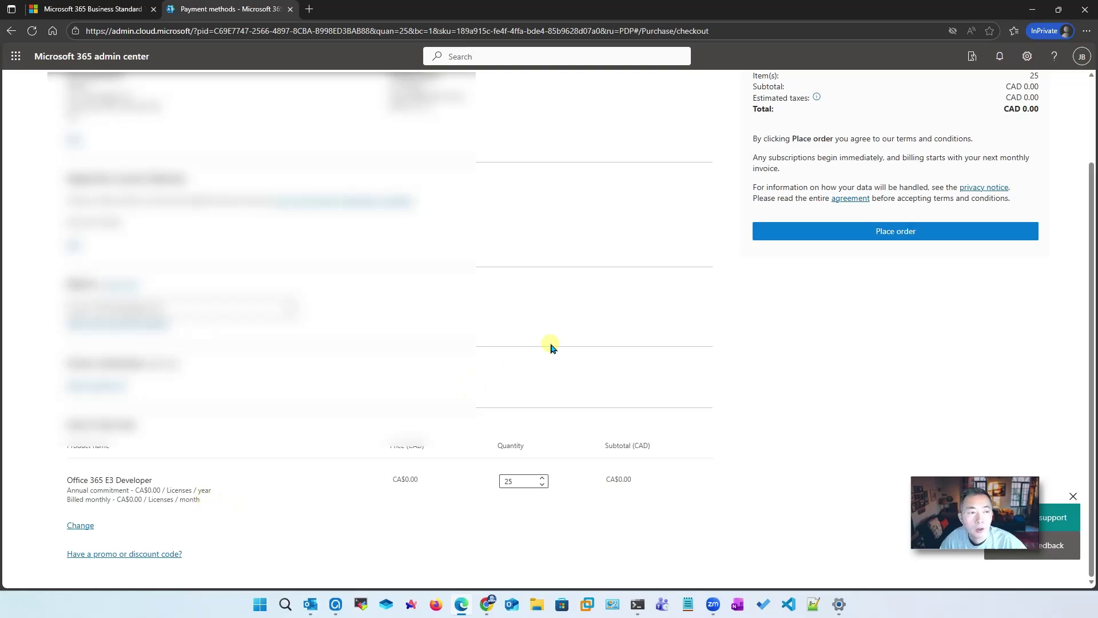
pyautogui.scroll(2, 557, 297)
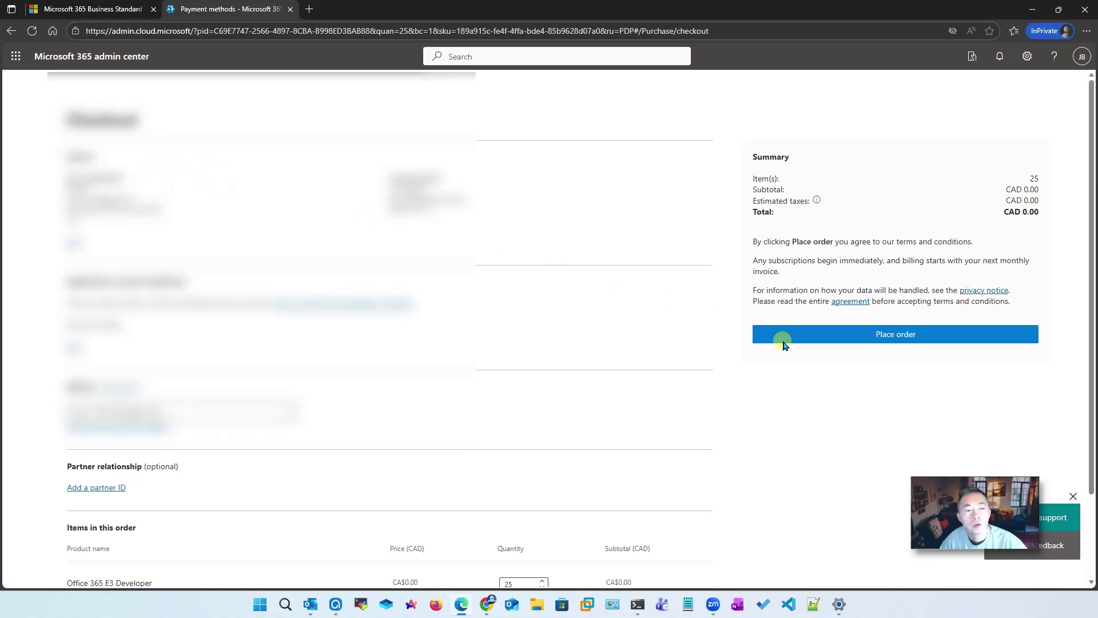
pyautogui.click(814, 339)
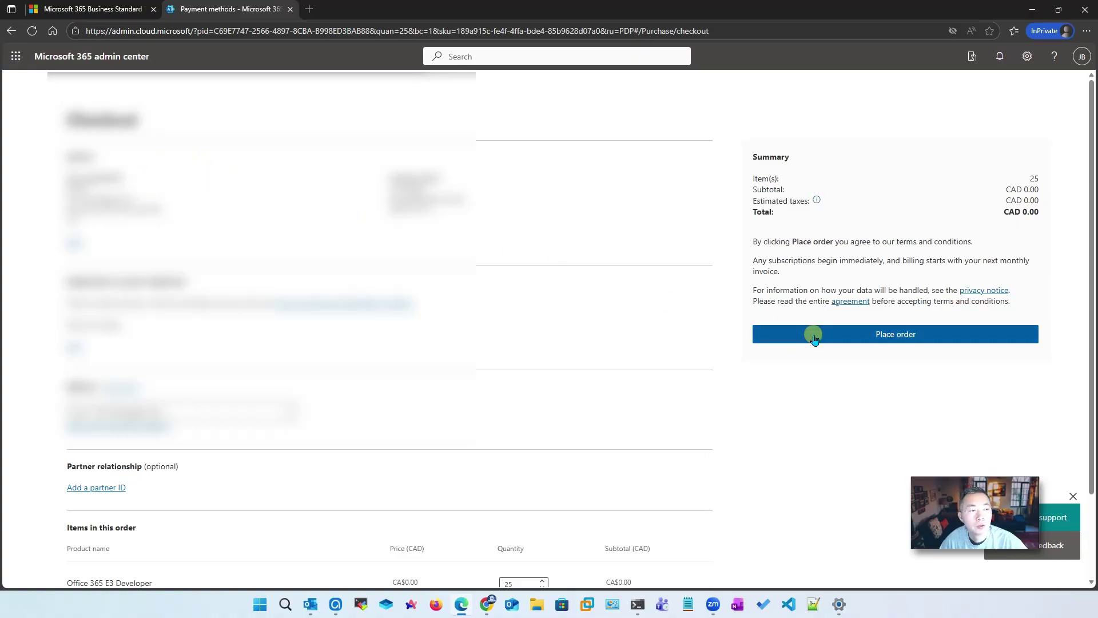
pyautogui.click(768, 332)
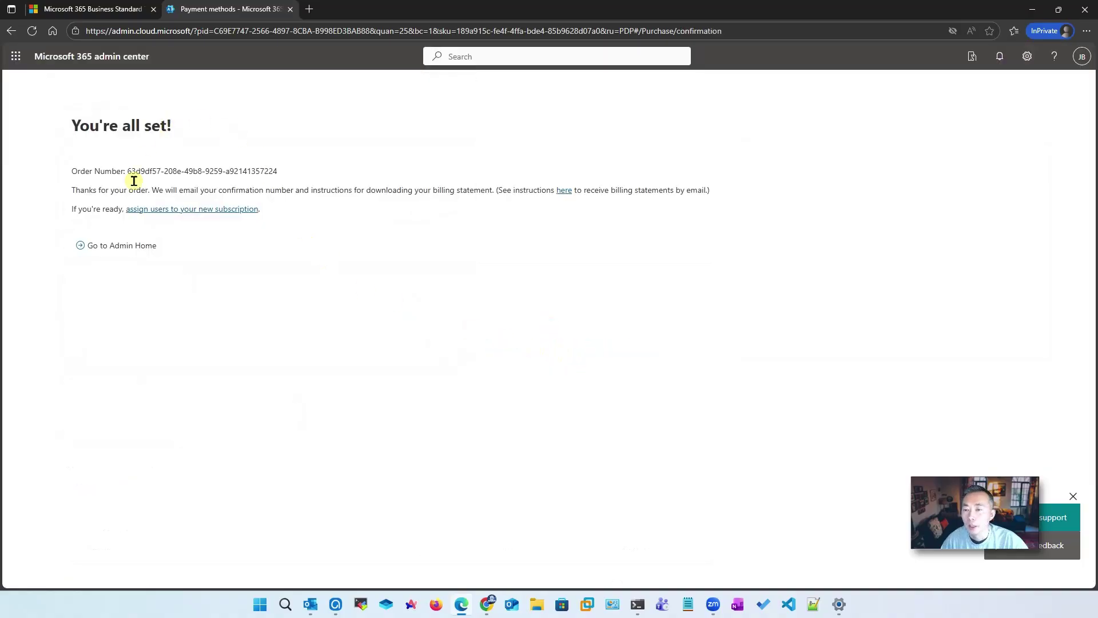
# Return to Admin Home and open Billing > Licenses listing 25 Office 365 E3 Developer licenses
pyautogui.click(143, 249)
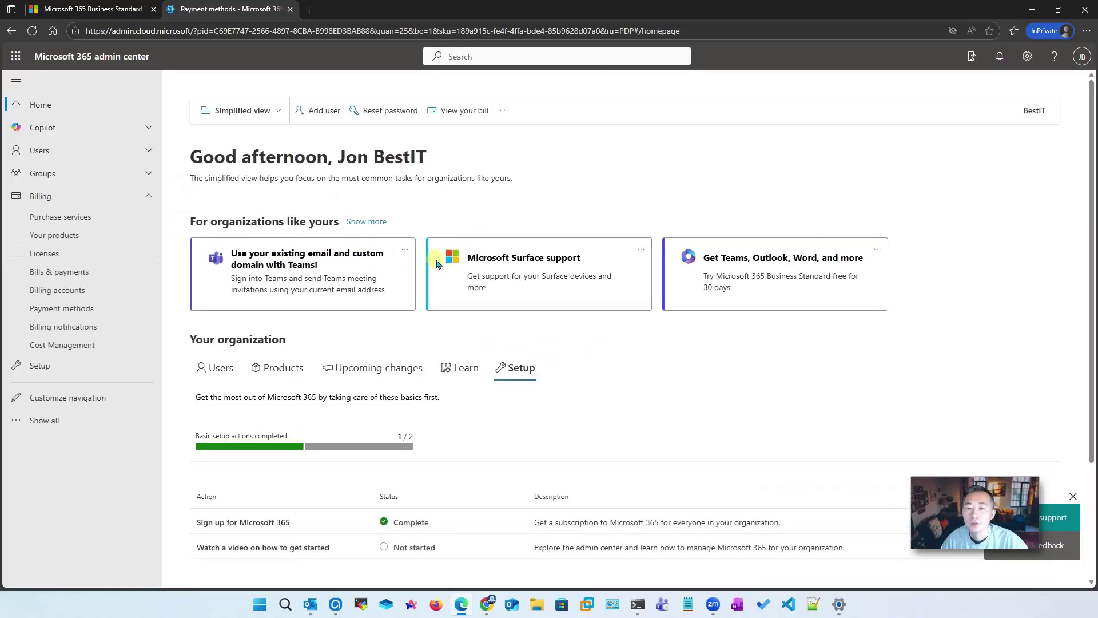
pyautogui.click(85, 255)
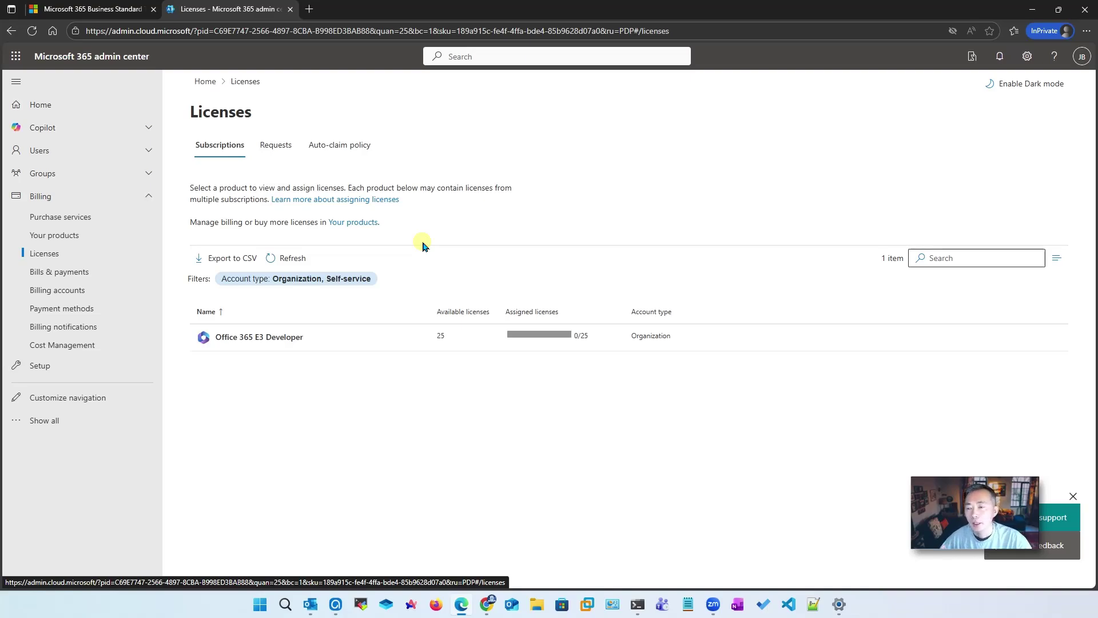
# Start deleting the saved Visa card on Payment methods, then cancel and keep it
pyautogui.click(97, 310)
pyautogui.click(355, 350)
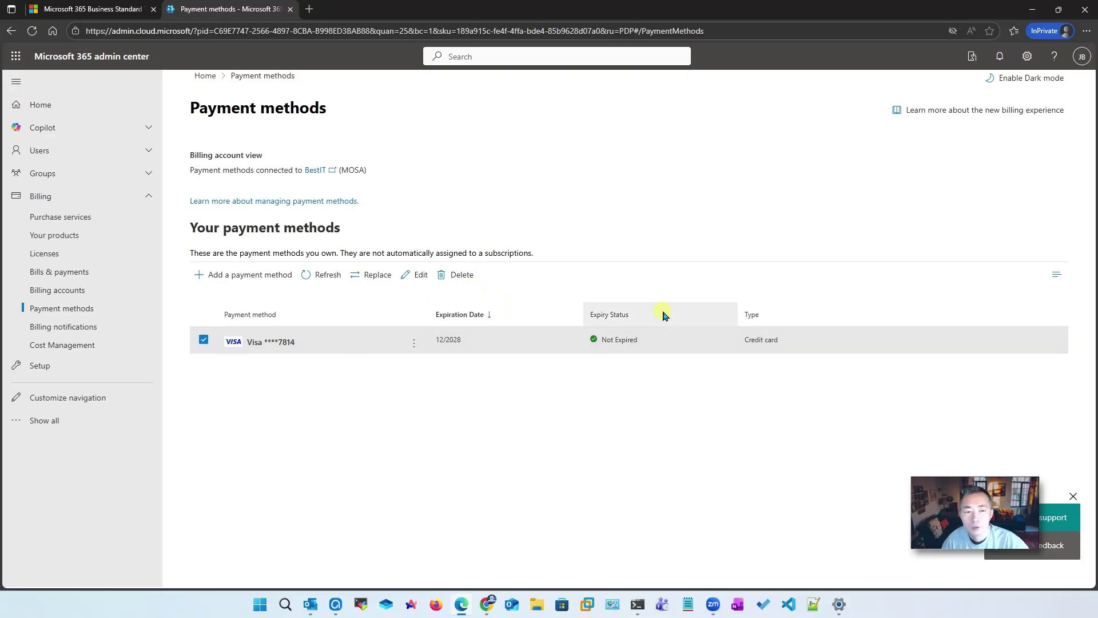
pyautogui.click(466, 278)
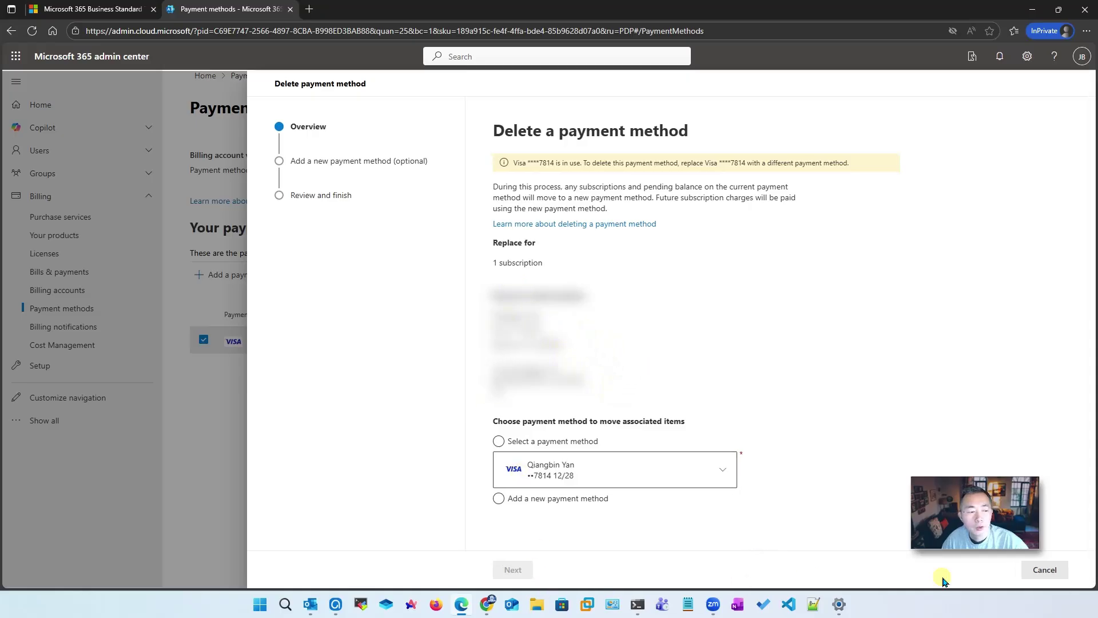
pyautogui.click(1039, 572)
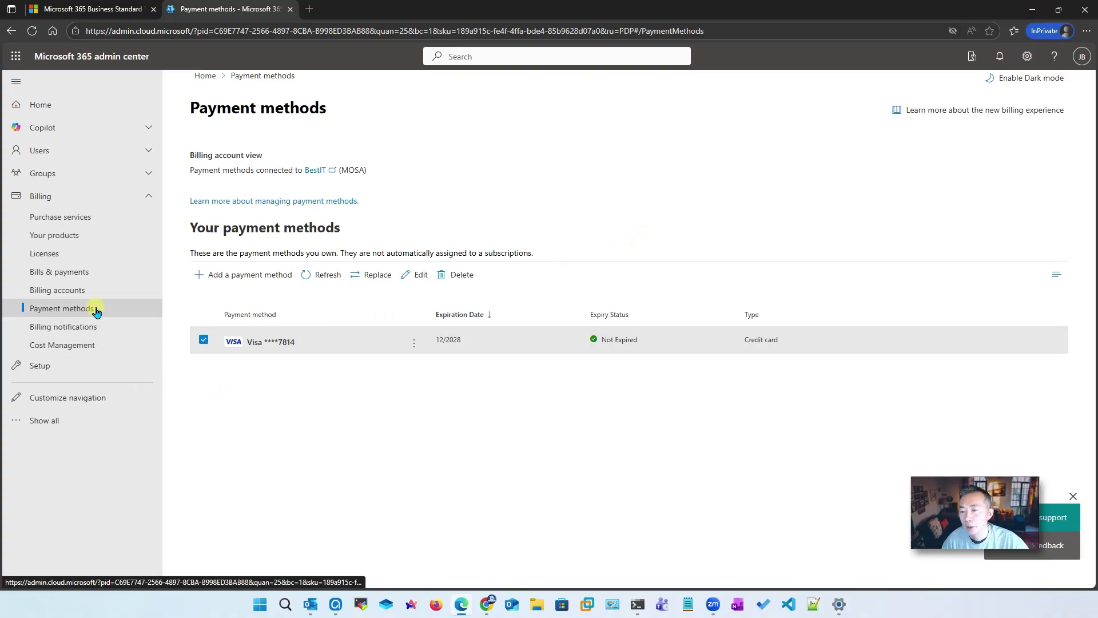
# Go back to Billing > Licenses to recheck the 25 E3 Developer licenses
pyautogui.click(106, 263)
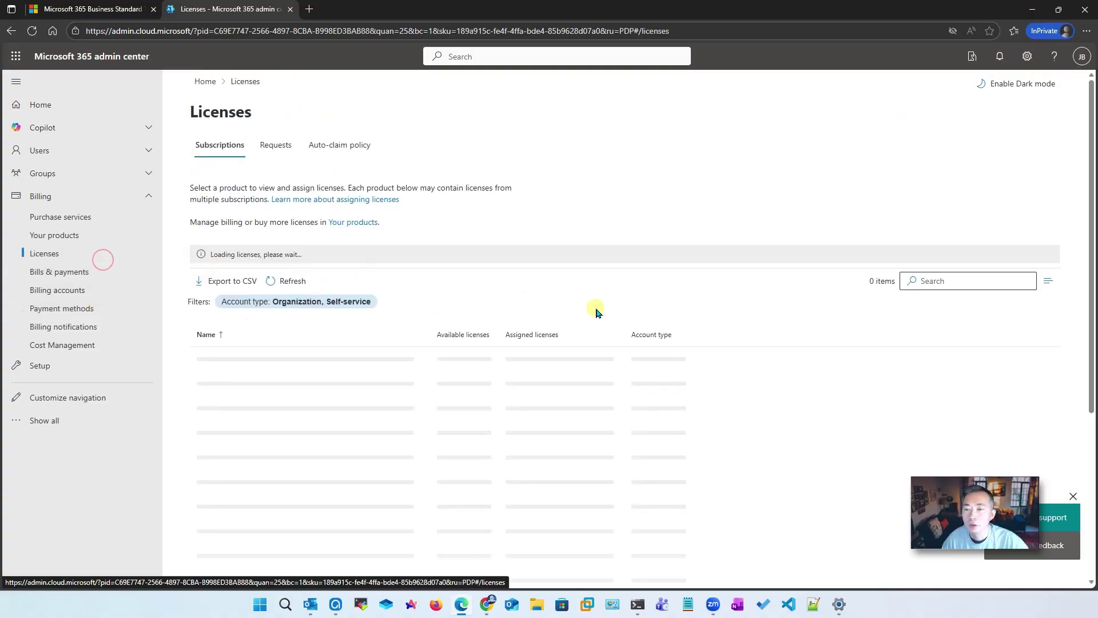